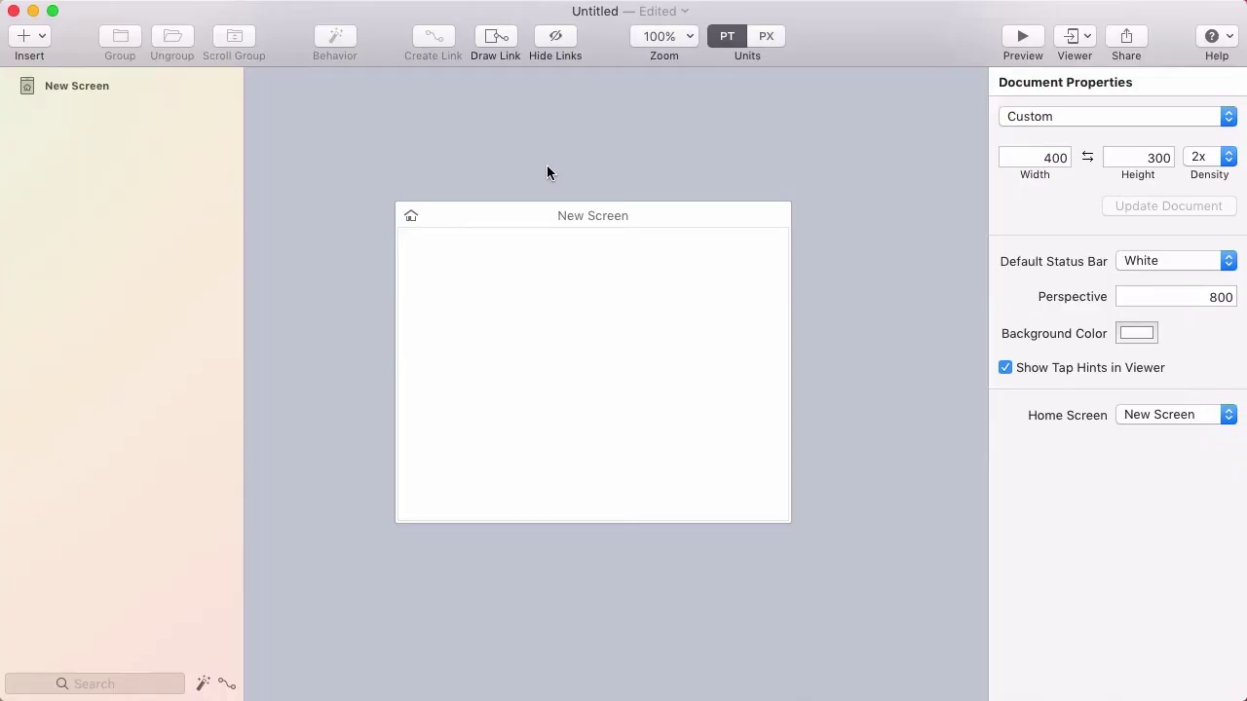
# - Draw a 60×60 oval on the screen
pyautogui.click(29, 43)
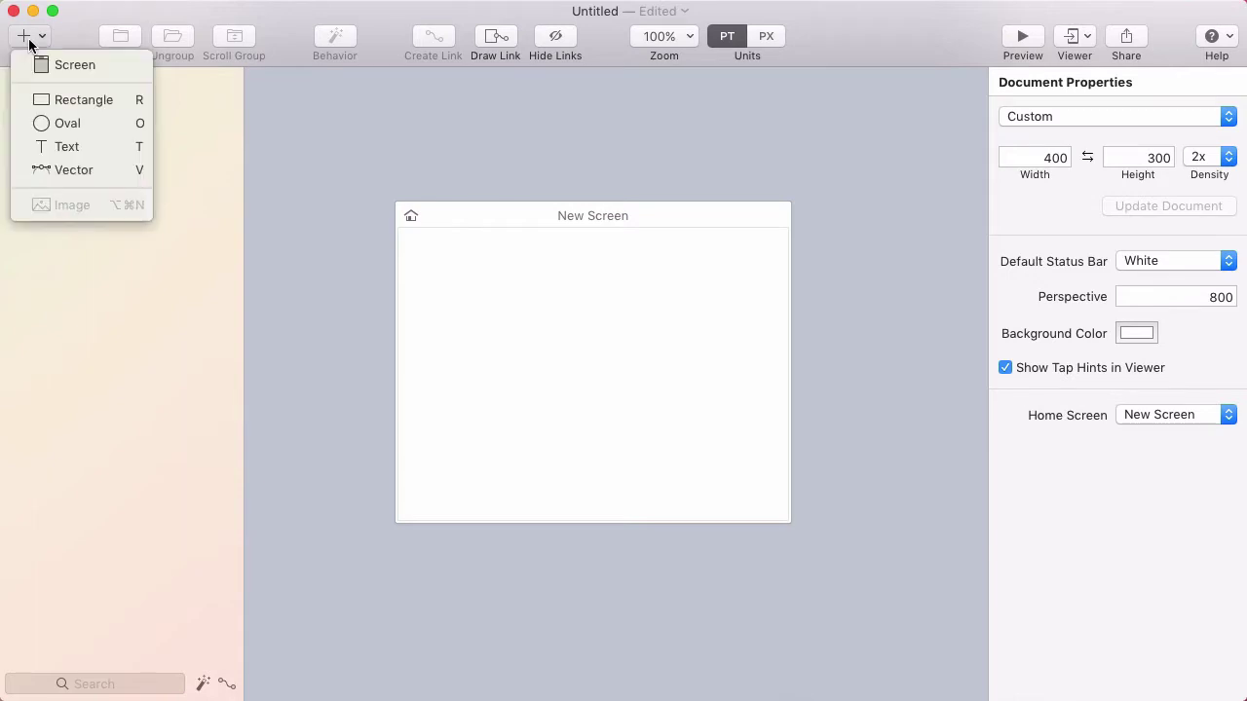
pyautogui.click(76, 124)
pyautogui.moveTo(490, 285); pyautogui.dragTo(550, 345)
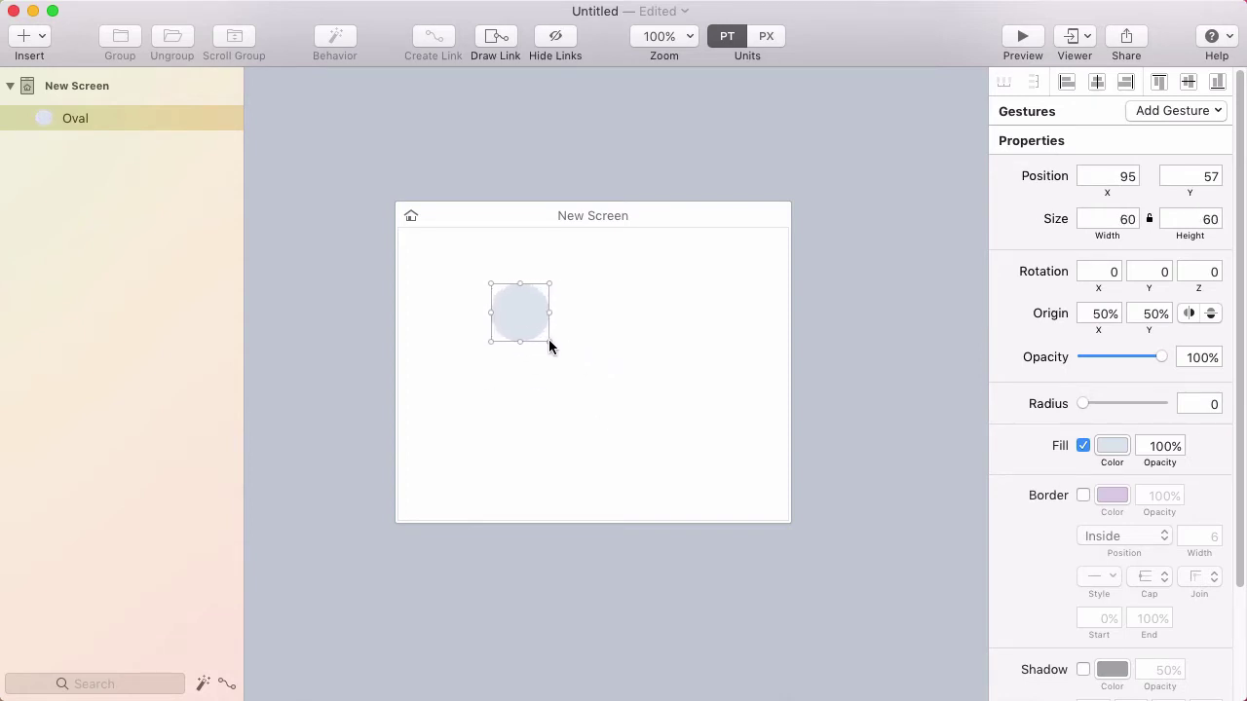
pyautogui.moveTo(549, 340); pyautogui.dragTo(548, 340)
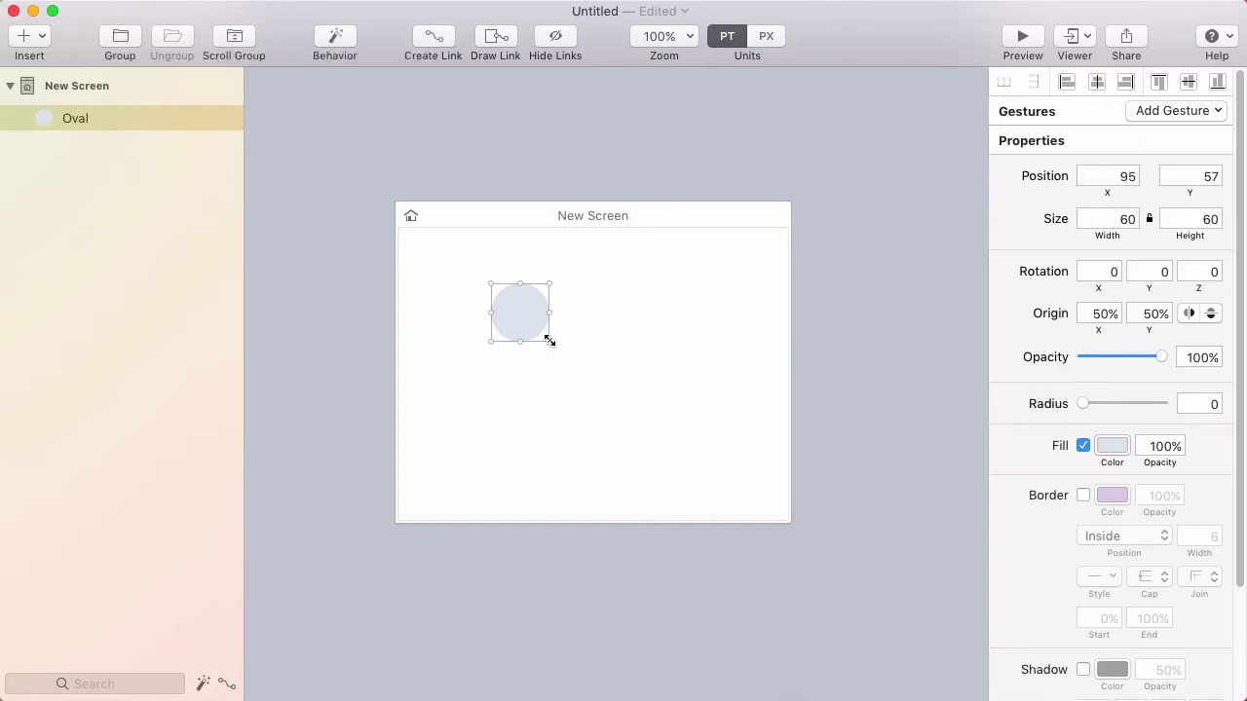
pyautogui.click(586, 324)
pyautogui.click(520, 312)
# - Fill the circle with Steel dark grey and move it to the top centre at 170, 62
pyautogui.click(1111, 448)
pyautogui.click(1083, 576)
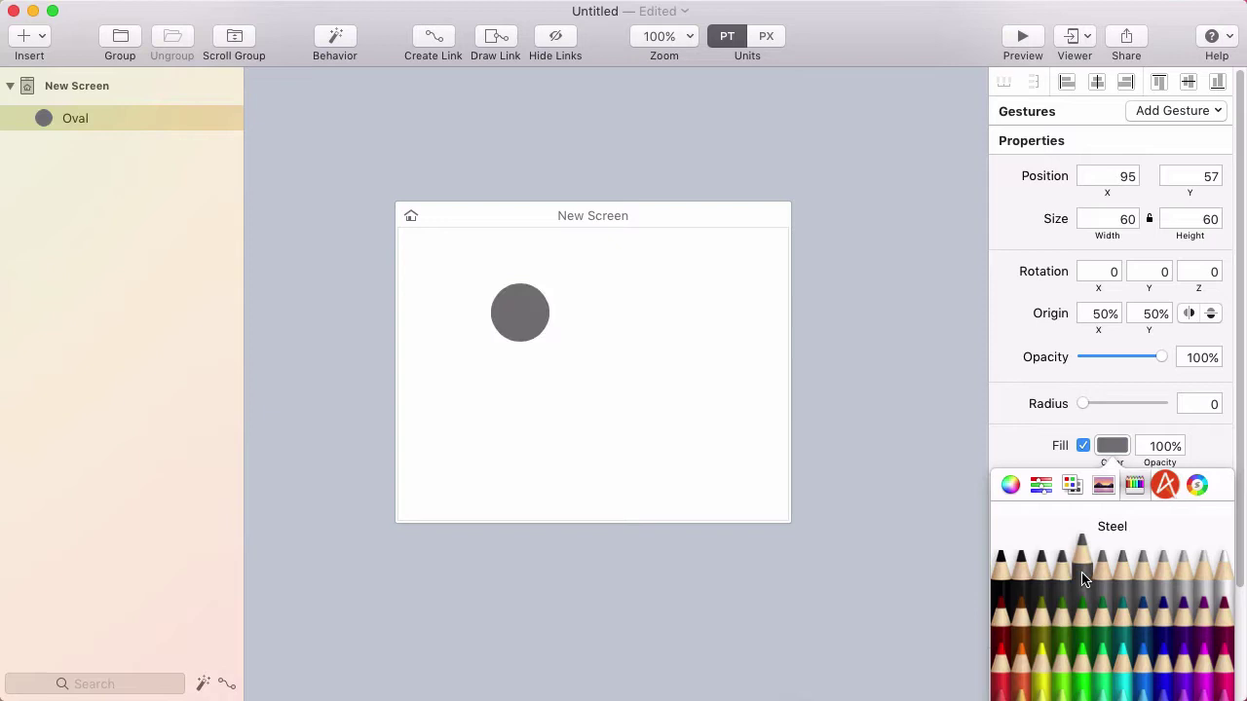
pyautogui.click(644, 343)
pyautogui.moveTo(540, 312); pyautogui.dragTo(593, 317)
pyautogui.click(608, 279)
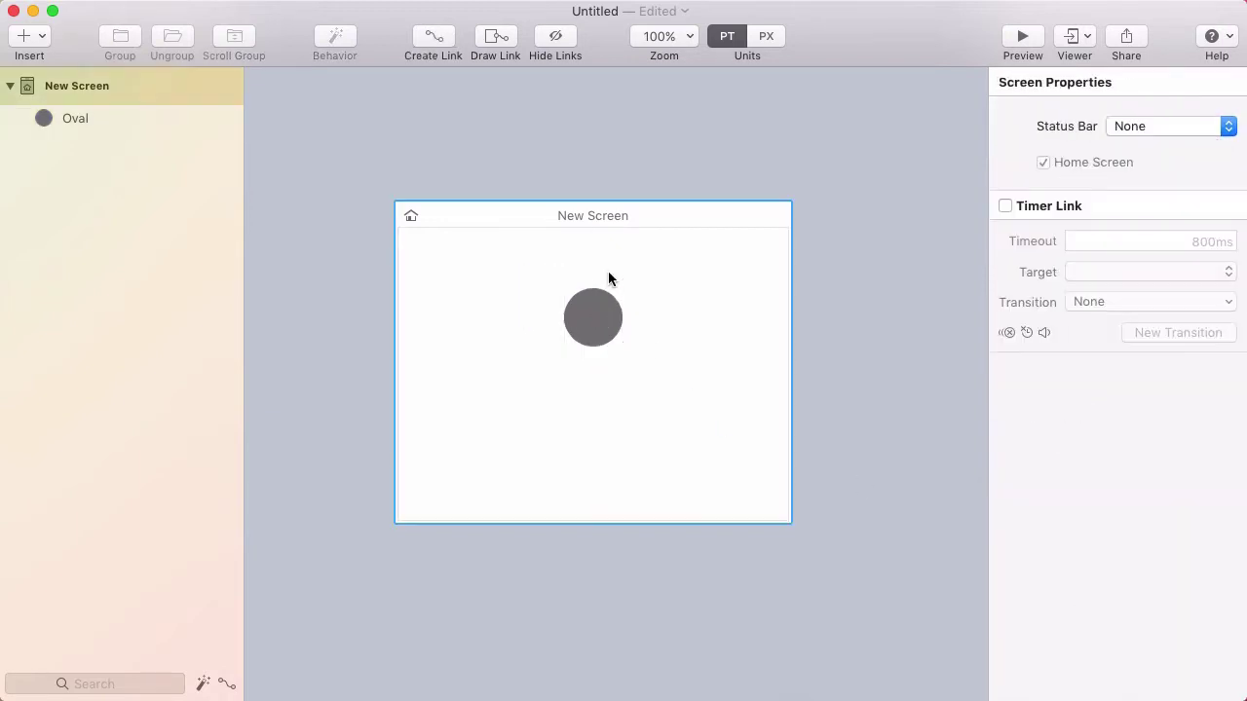
# - Draw a 28×28 square over the circle's centre with corner radius 2
pyautogui.click(27, 41)
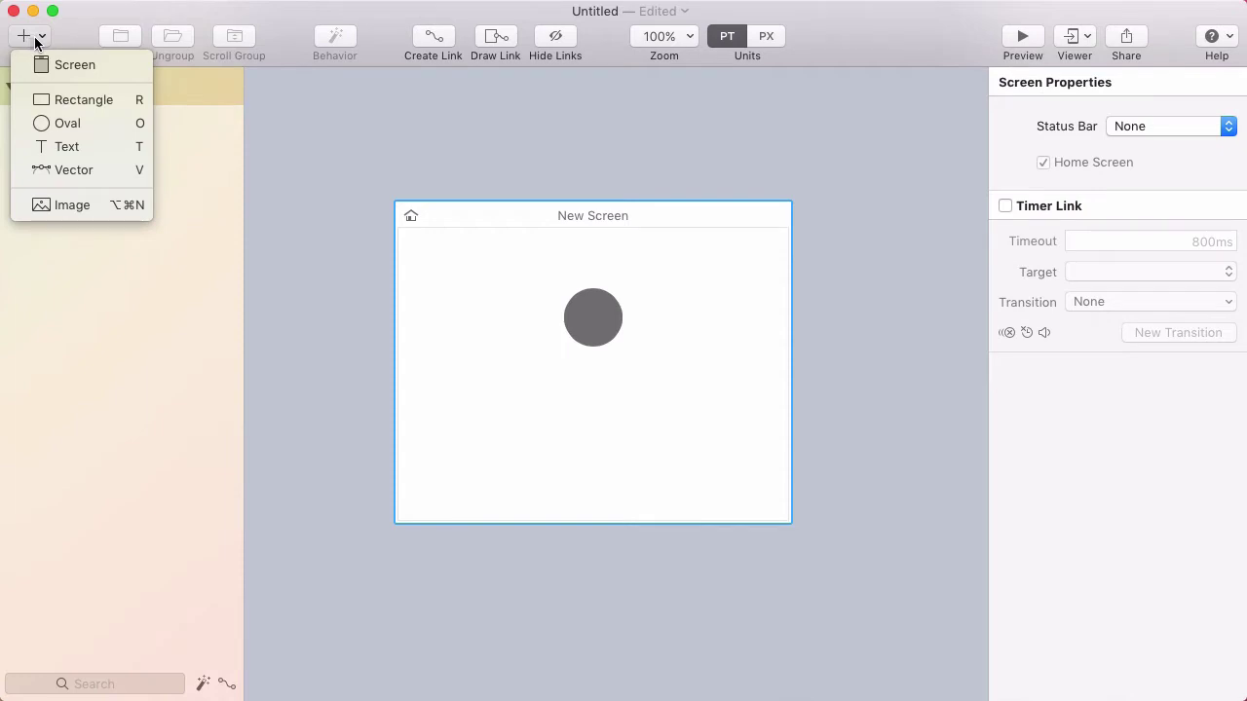
pyautogui.click(292, 156)
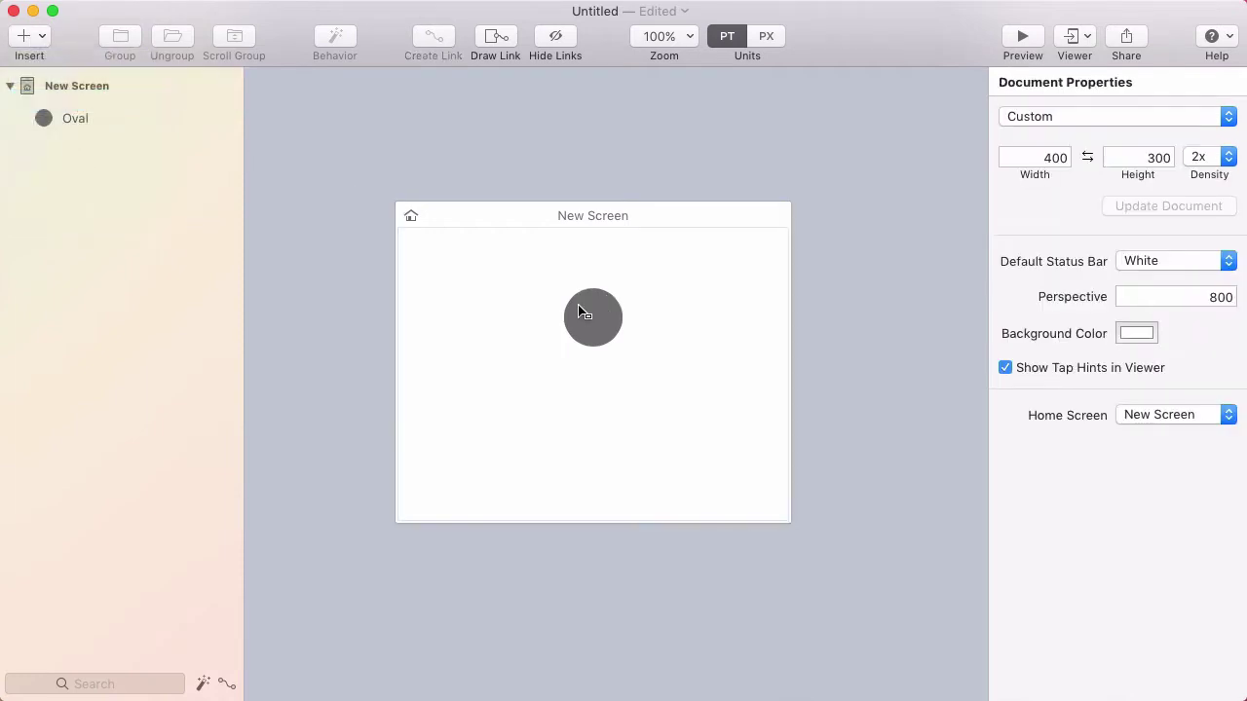
pyautogui.moveTo(582, 308)
pyautogui.mouseDown()
pyautogui.moveTo(609, 332)
pyautogui.moveTo(597, 324)
pyautogui.mouseUp()
pyautogui.click(640, 279)
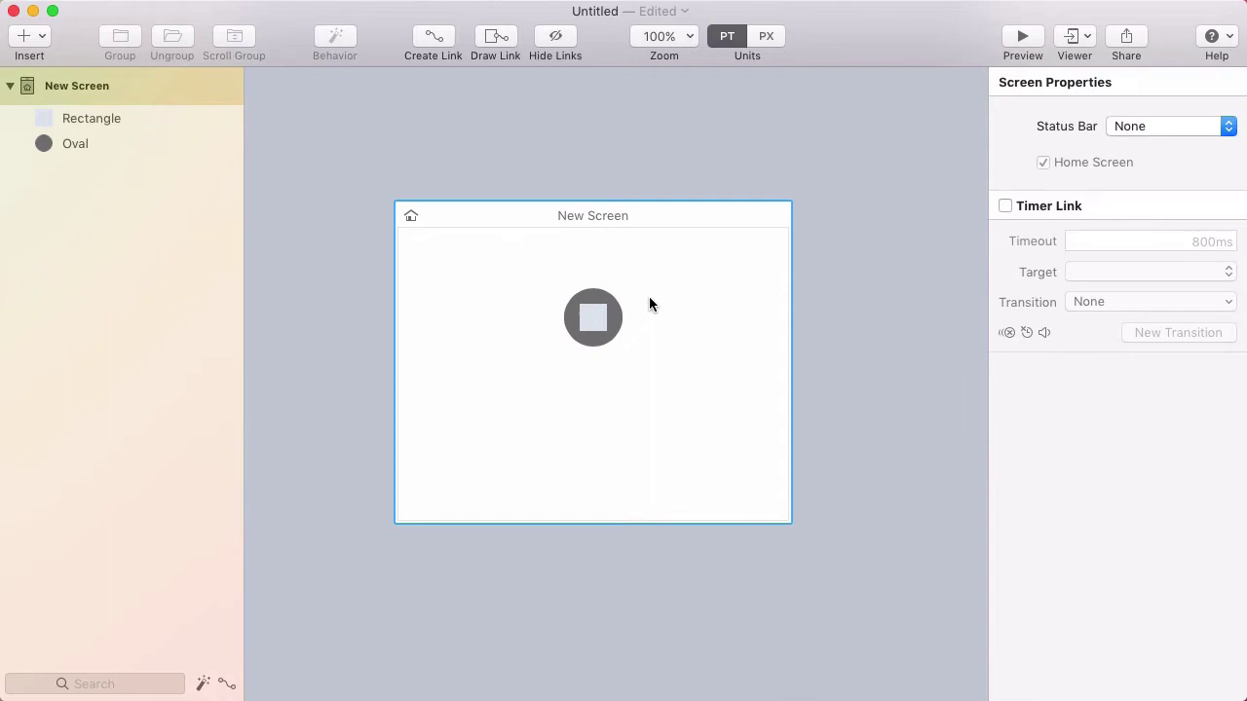
pyautogui.click(591, 324)
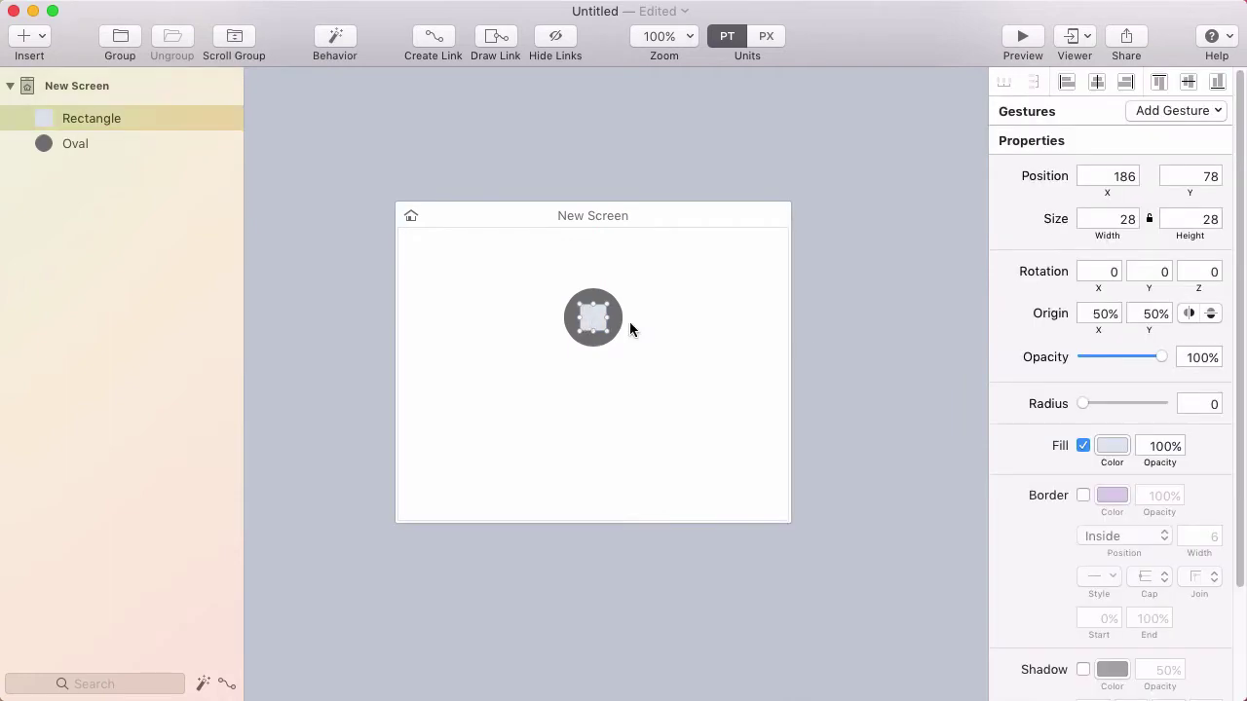
pyautogui.moveTo(1080, 401); pyautogui.dragTo(1083, 400)
pyautogui.click(652, 288)
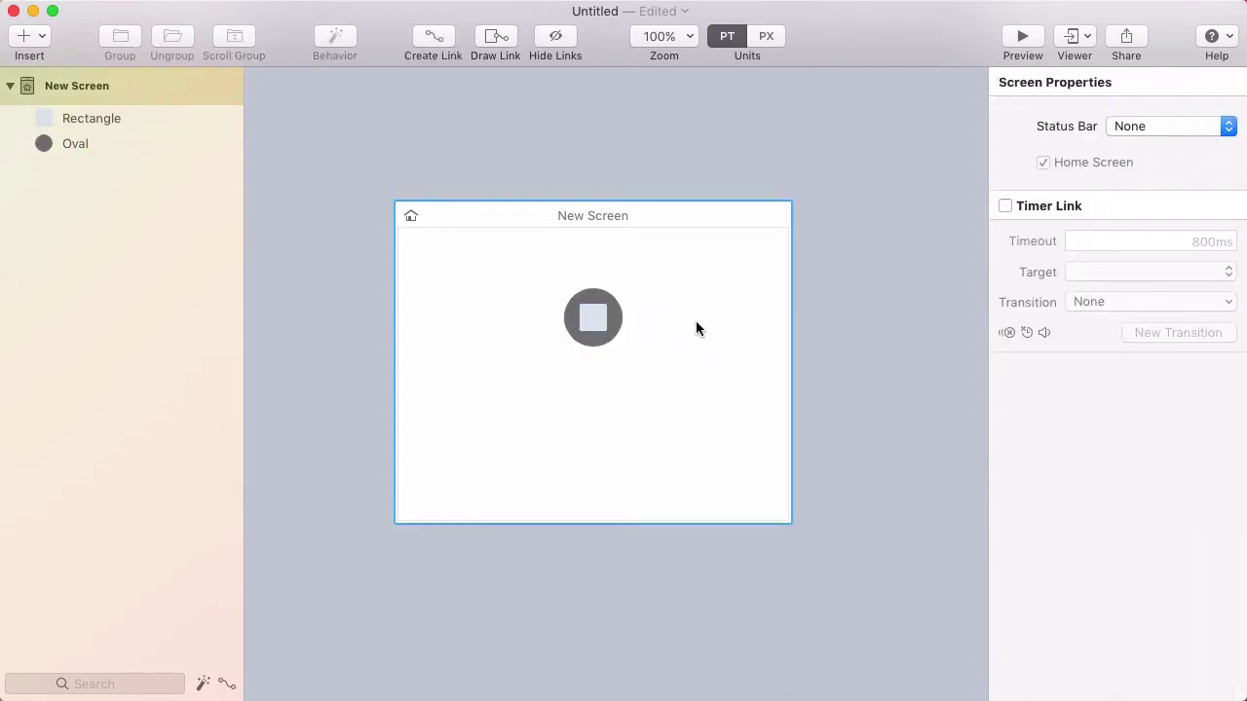
# - Give the square a Snow white fill
pyautogui.press('Tab')
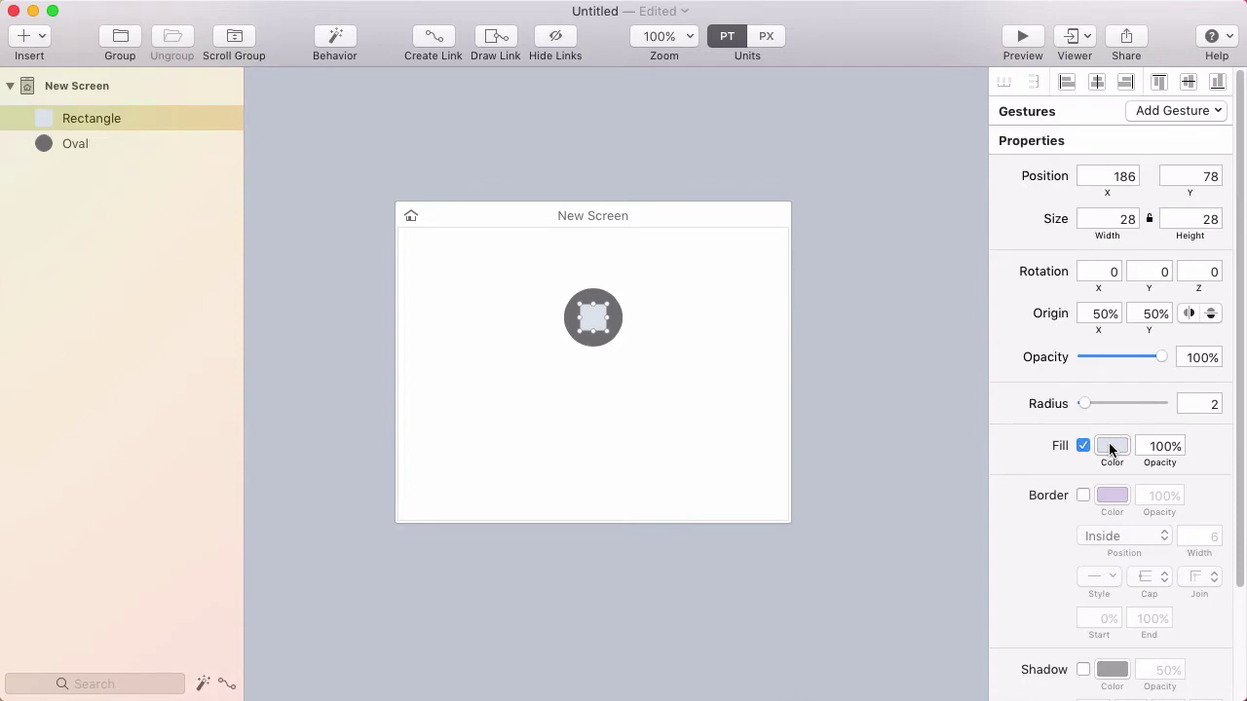
pyautogui.click(1111, 447)
pyautogui.click(1223, 564)
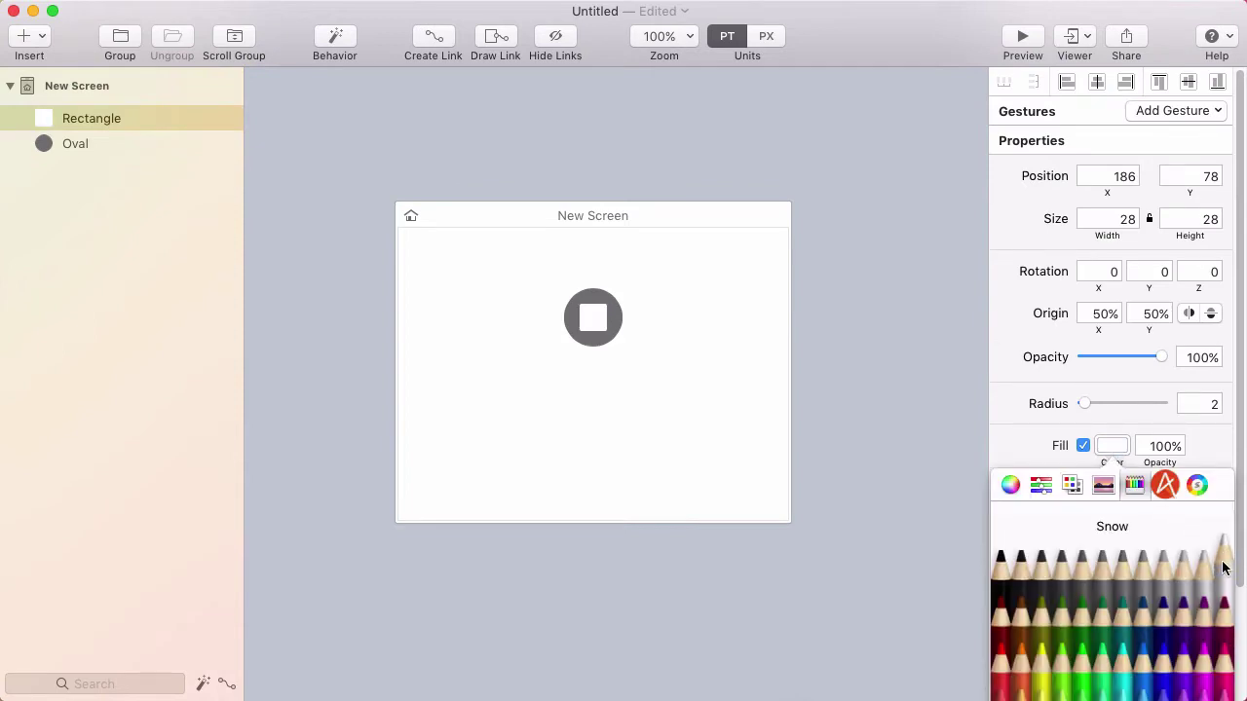
pyautogui.click(681, 280)
# - Group the circle and square and name the group 'Stop'
pyautogui.moveTo(531, 265); pyautogui.dragTo(640, 362)
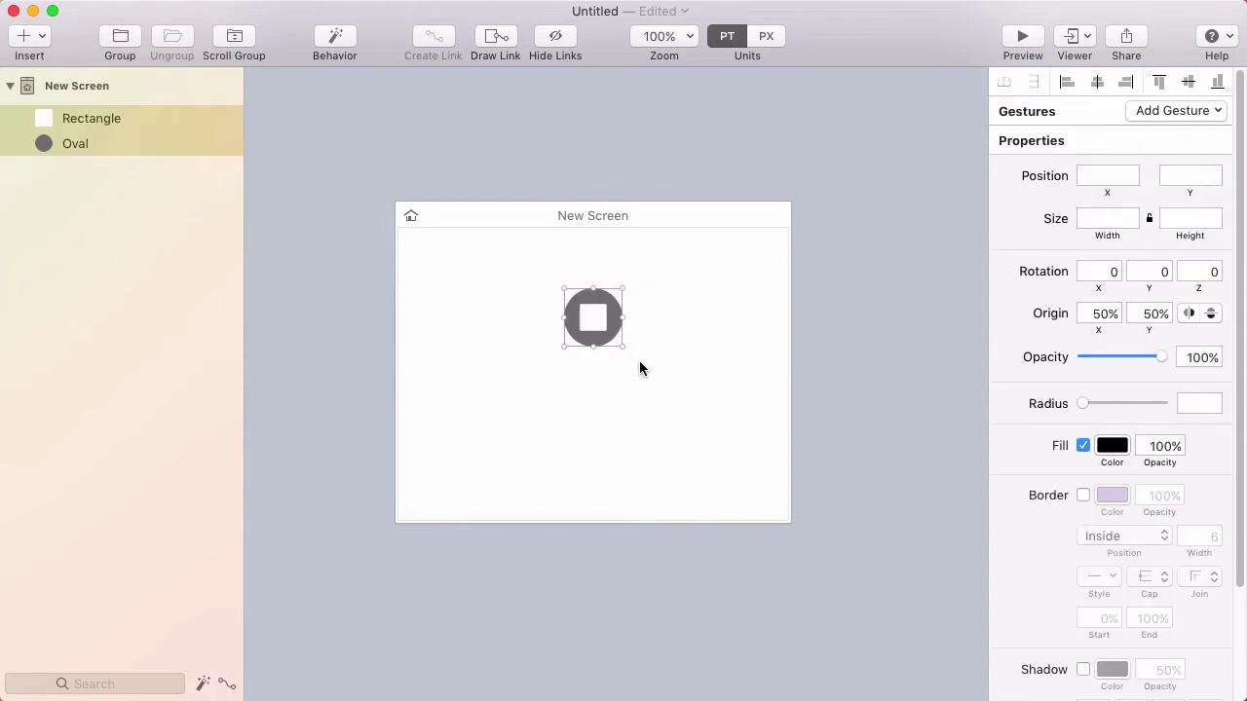
pyautogui.click(128, 41)
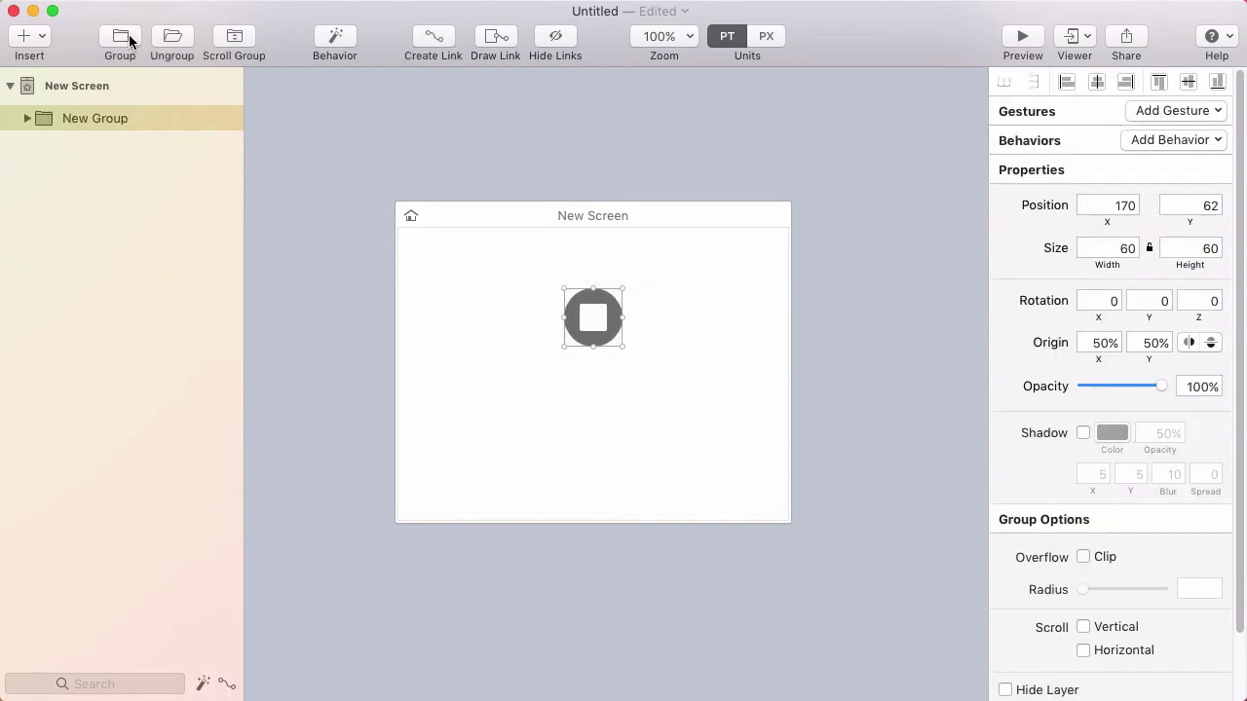
pyautogui.doubleClick(91, 115)
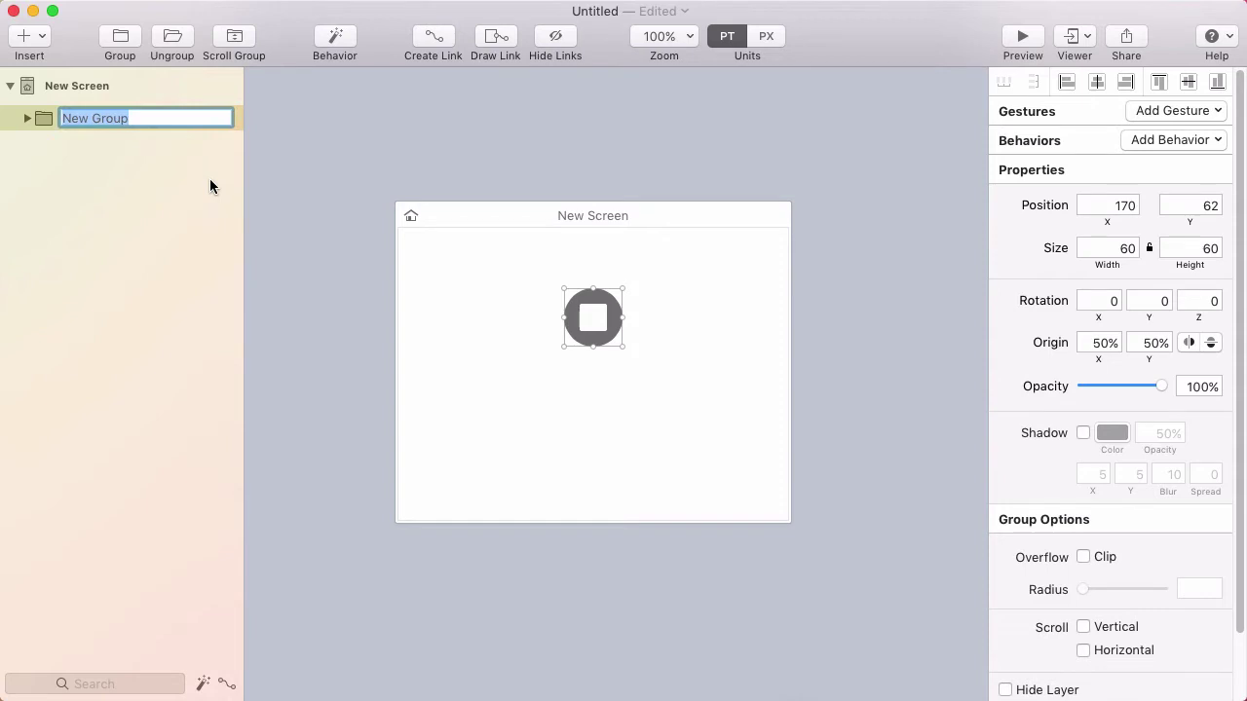
pyautogui.write('Stop')
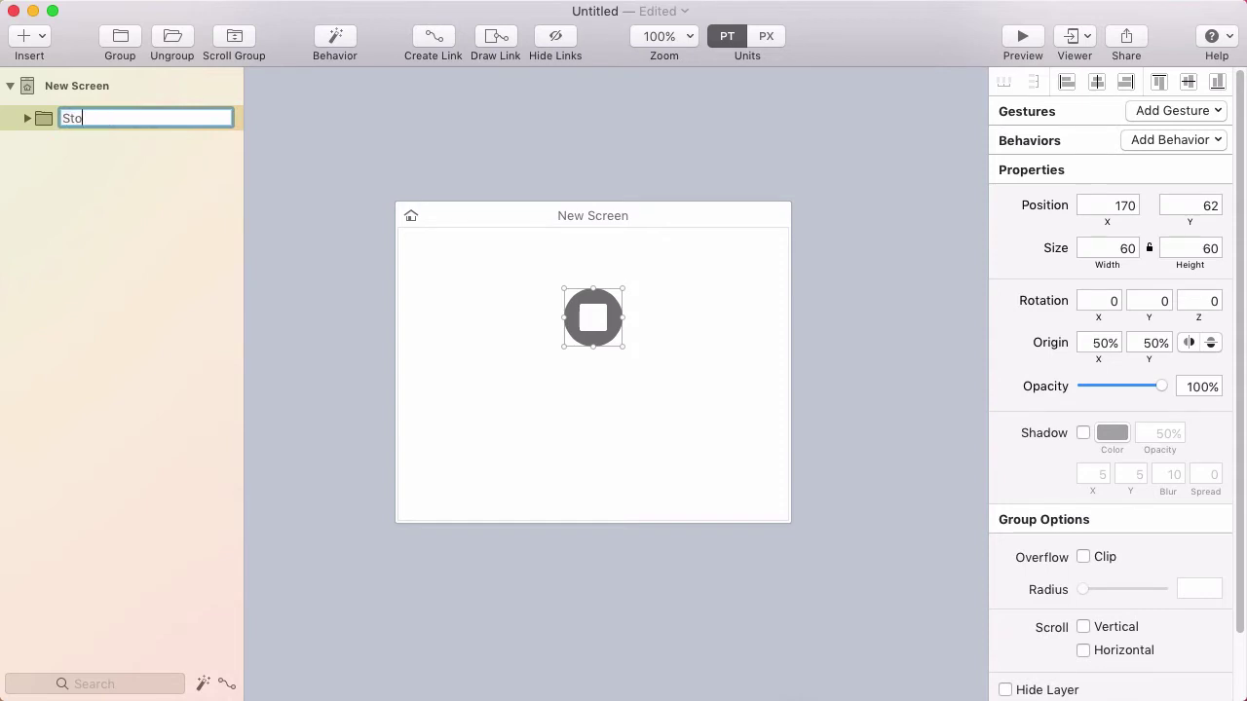
pyautogui.press('Return')
# - Move Stop toward the top left and duplicate it as Stop 1
pyautogui.moveTo(602, 326)
pyautogui.mouseDown()
pyautogui.moveTo(547, 297)
pyautogui.moveTo(461, 300)
pyautogui.moveTo(563, 311)
pyautogui.moveTo(585, 341)
pyautogui.mouseUp()
pyautogui.click(458, 283)
pyautogui.click(590, 289)
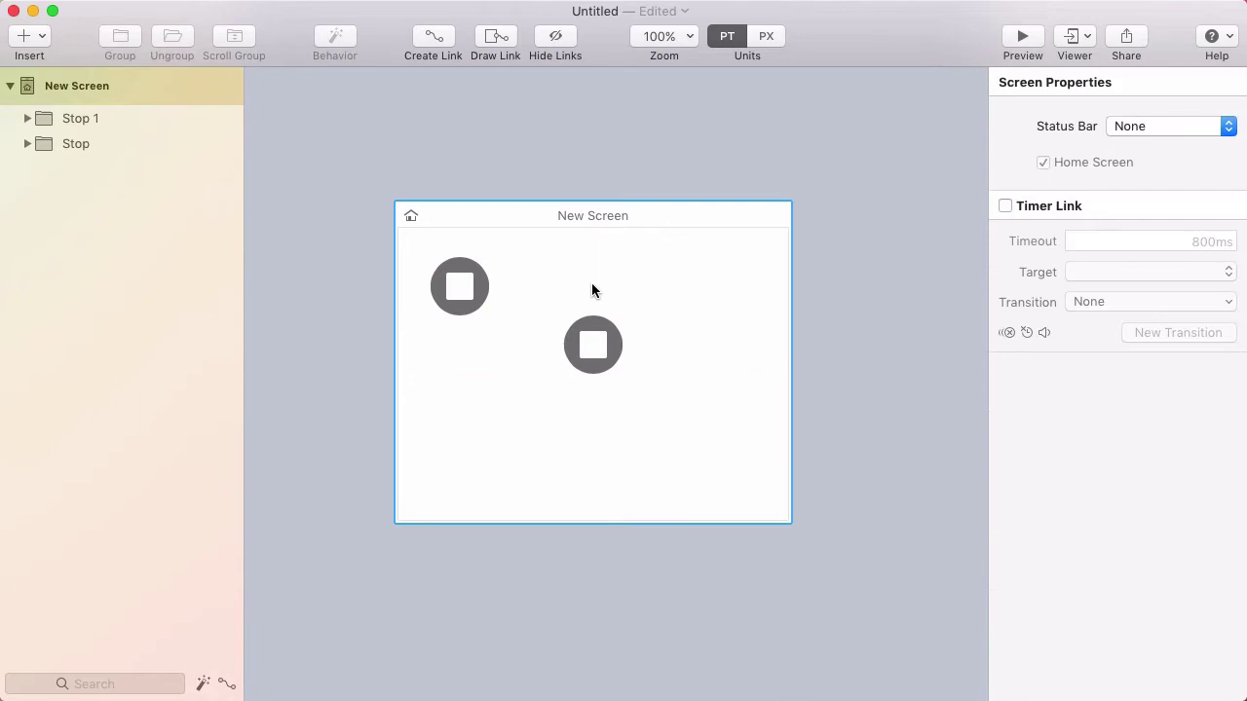
pyautogui.click(596, 343)
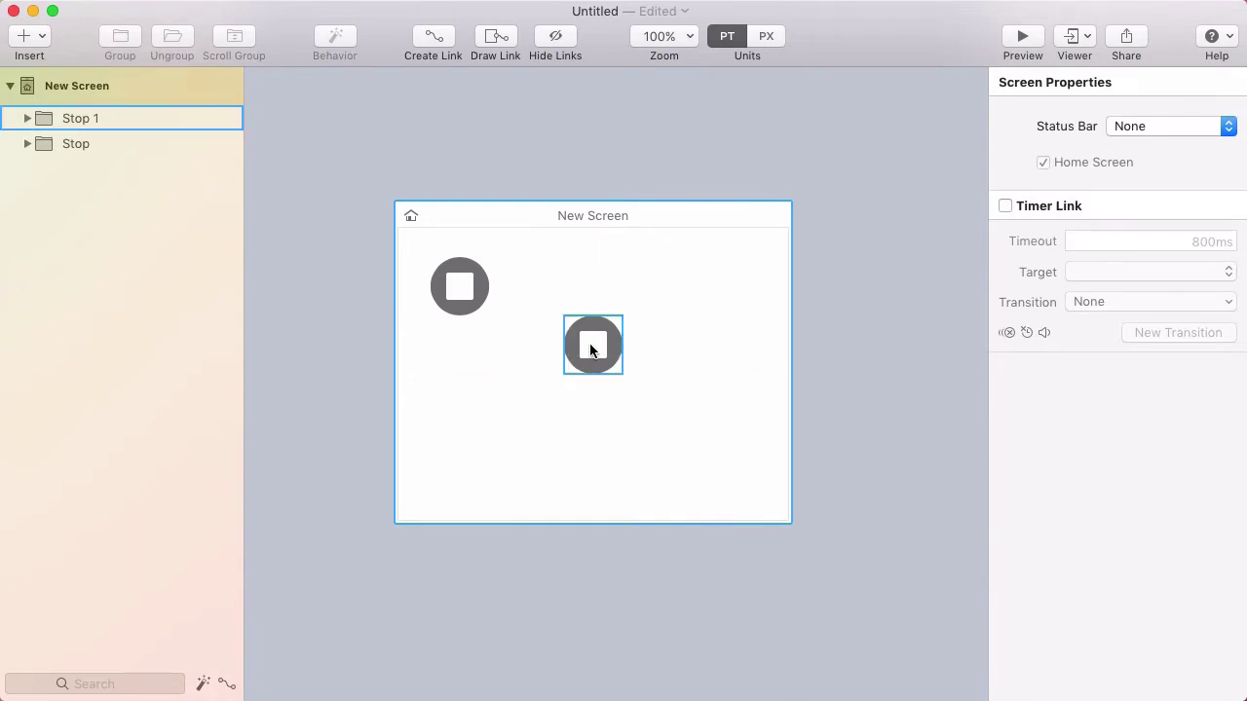
# - In Stop 1, narrow the white square to an 11×28 bar and duplicate it as a second pause bar
pyautogui.press('Escape')
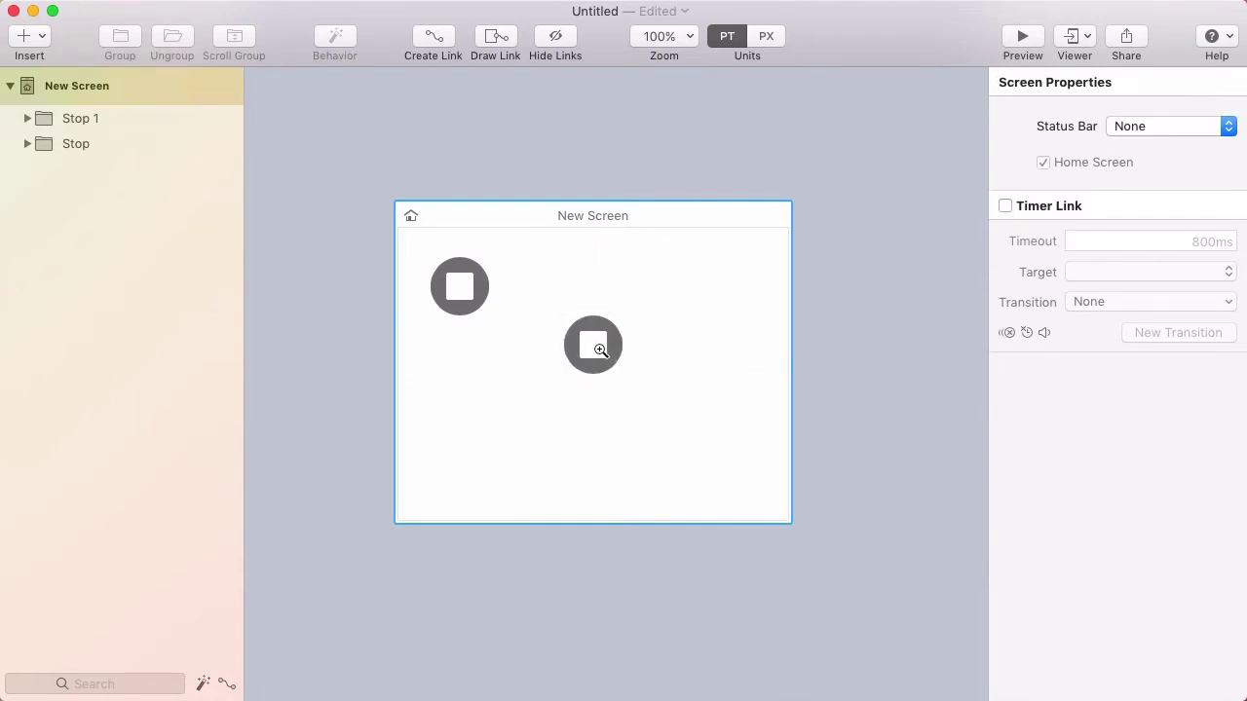
pyautogui.click(594, 348)
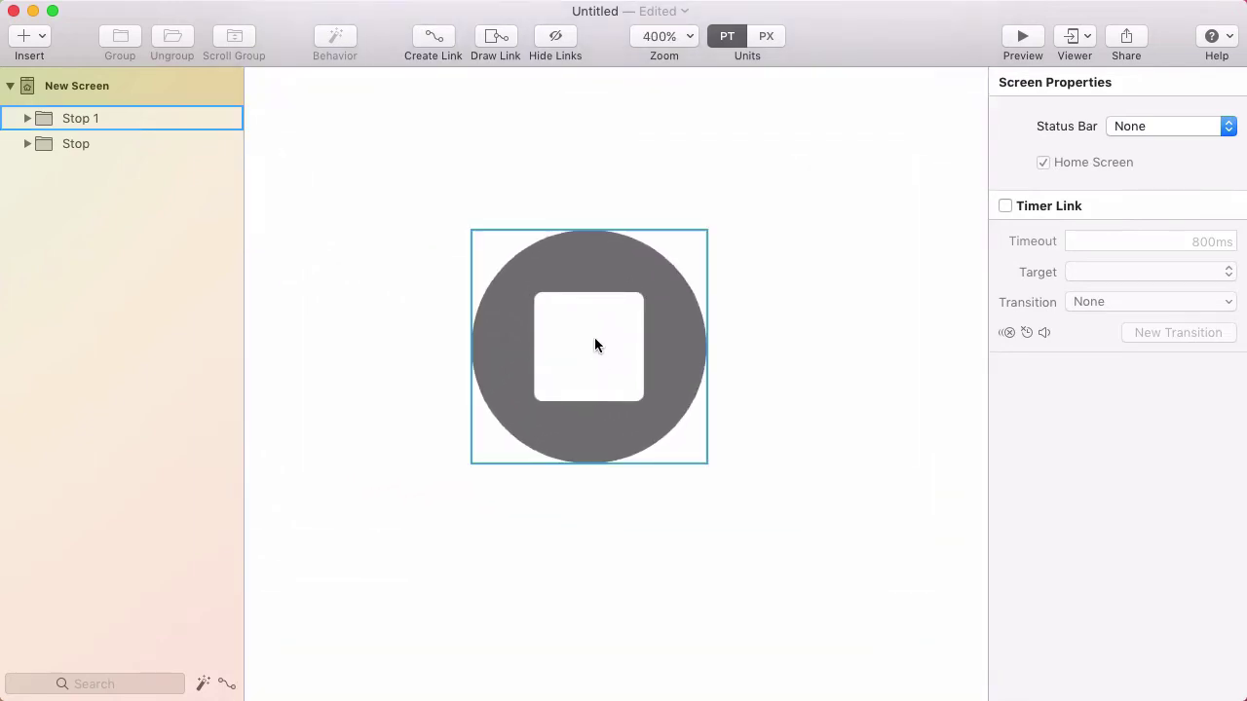
pyautogui.click(580, 329)
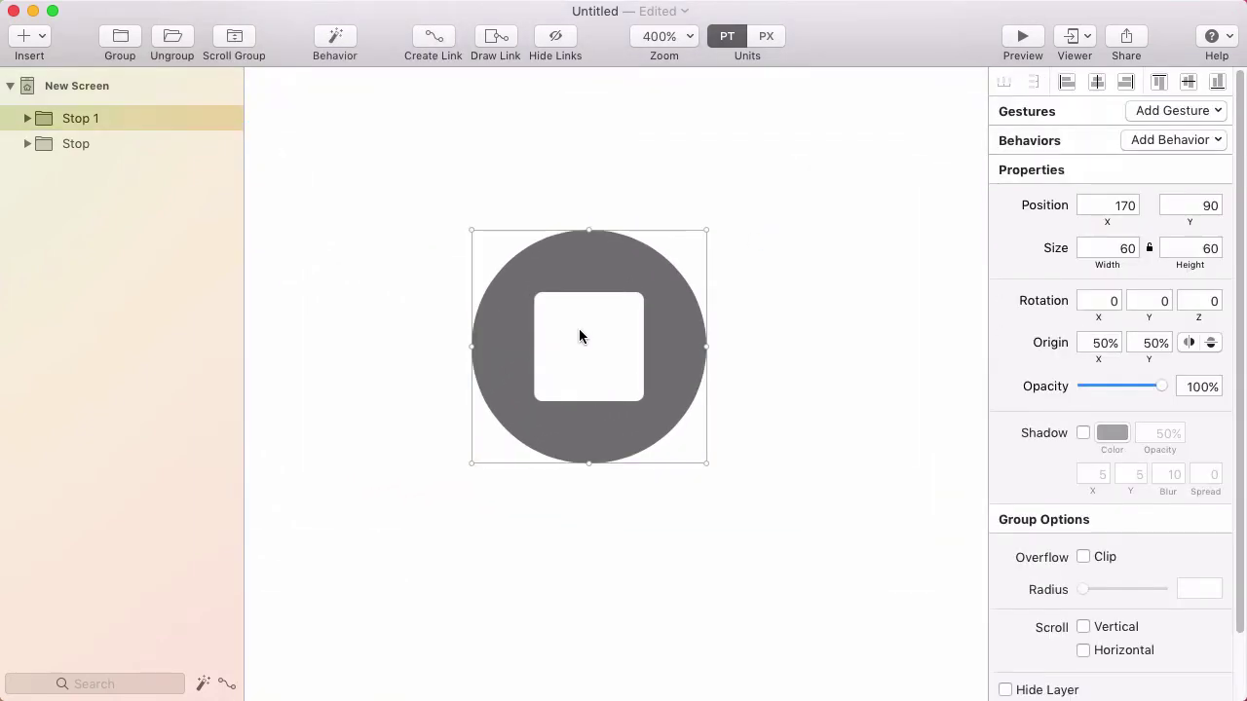
pyautogui.doubleClick(582, 335)
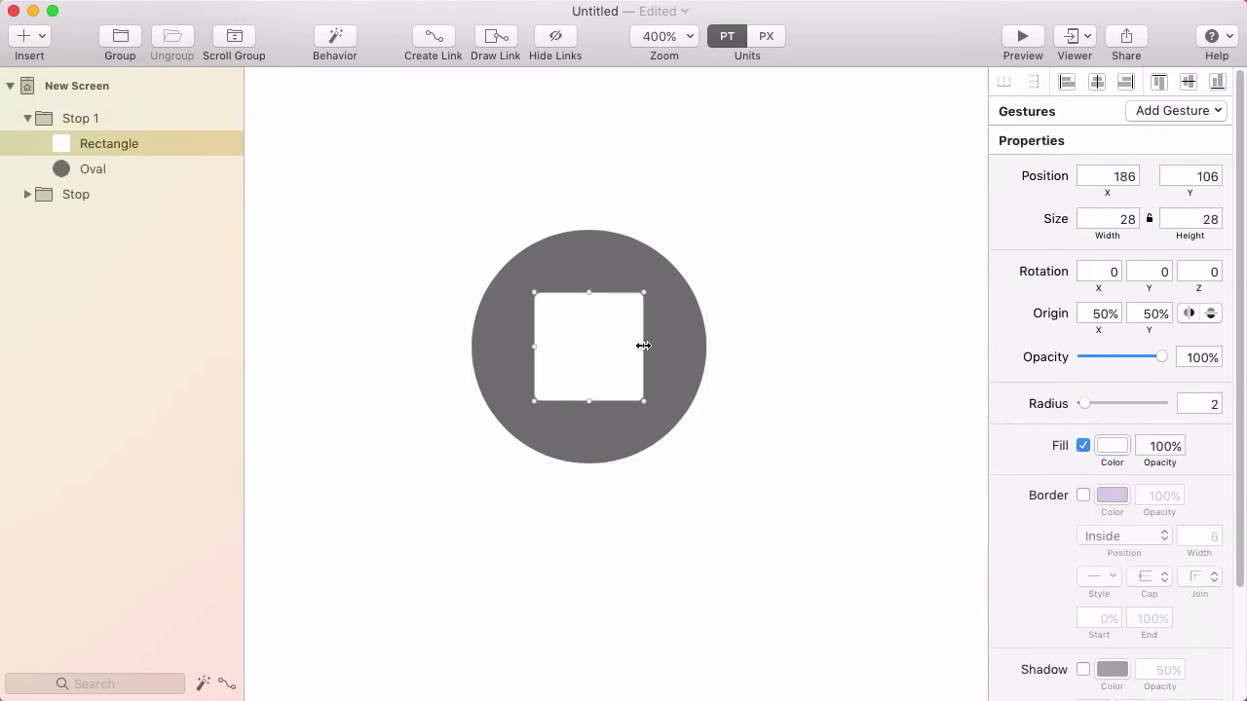
pyautogui.moveTo(644, 345)
pyautogui.mouseDown()
pyautogui.moveTo(578, 345)
pyautogui.moveTo(624, 351)
pyautogui.mouseUp()
pyautogui.press('super+d')
pyautogui.click(760, 164)
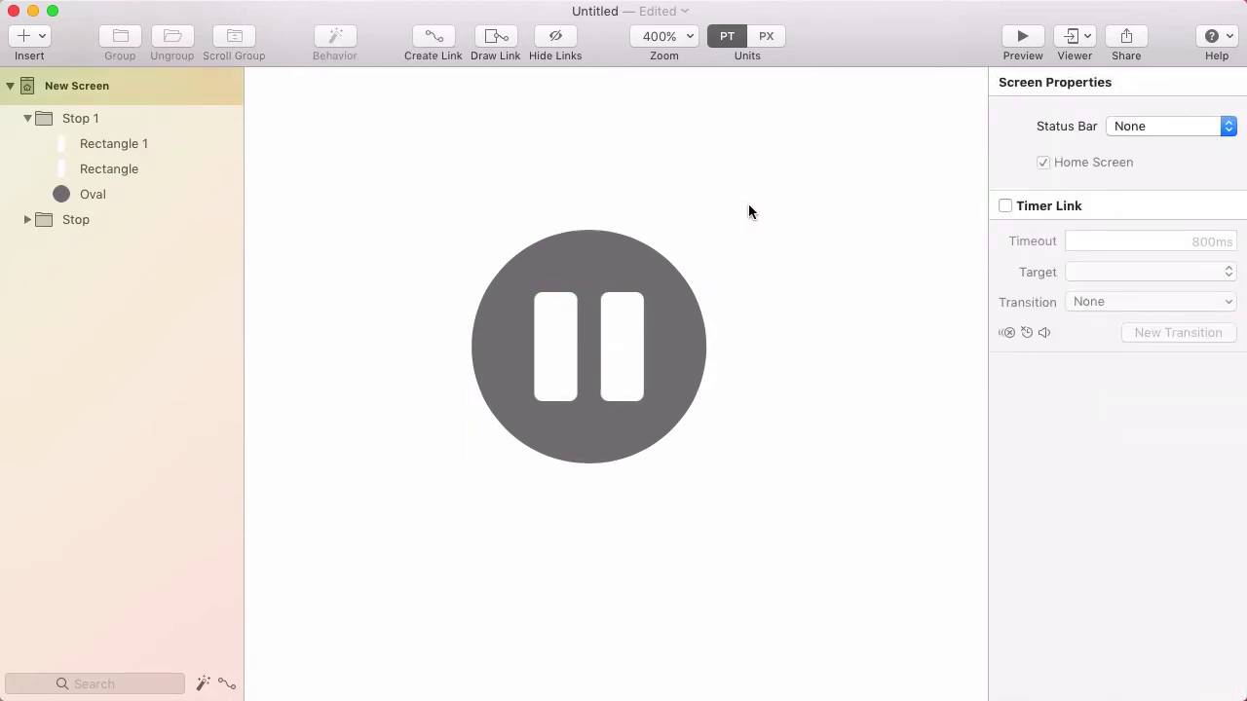
pyautogui.press('super+0')
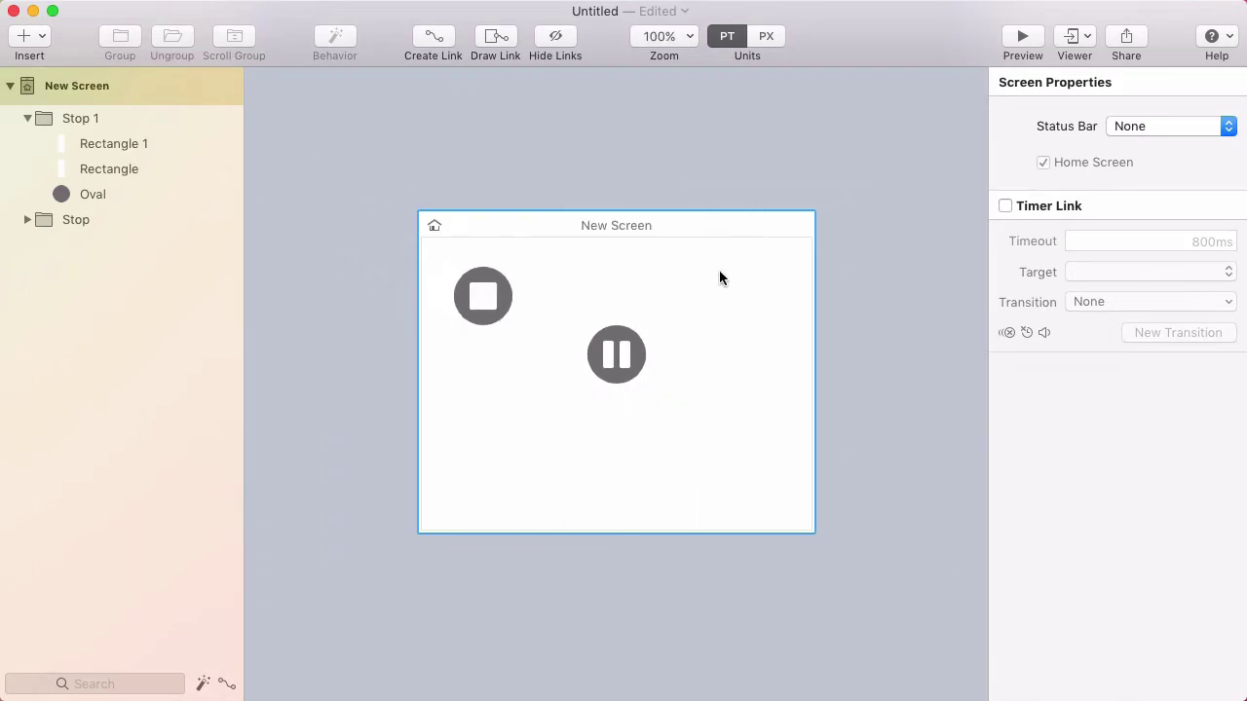
# - Rename the Stop 1 group to 'Pause' and place it beside the Stop button
pyautogui.click(84, 119)
pyautogui.click(80, 118)
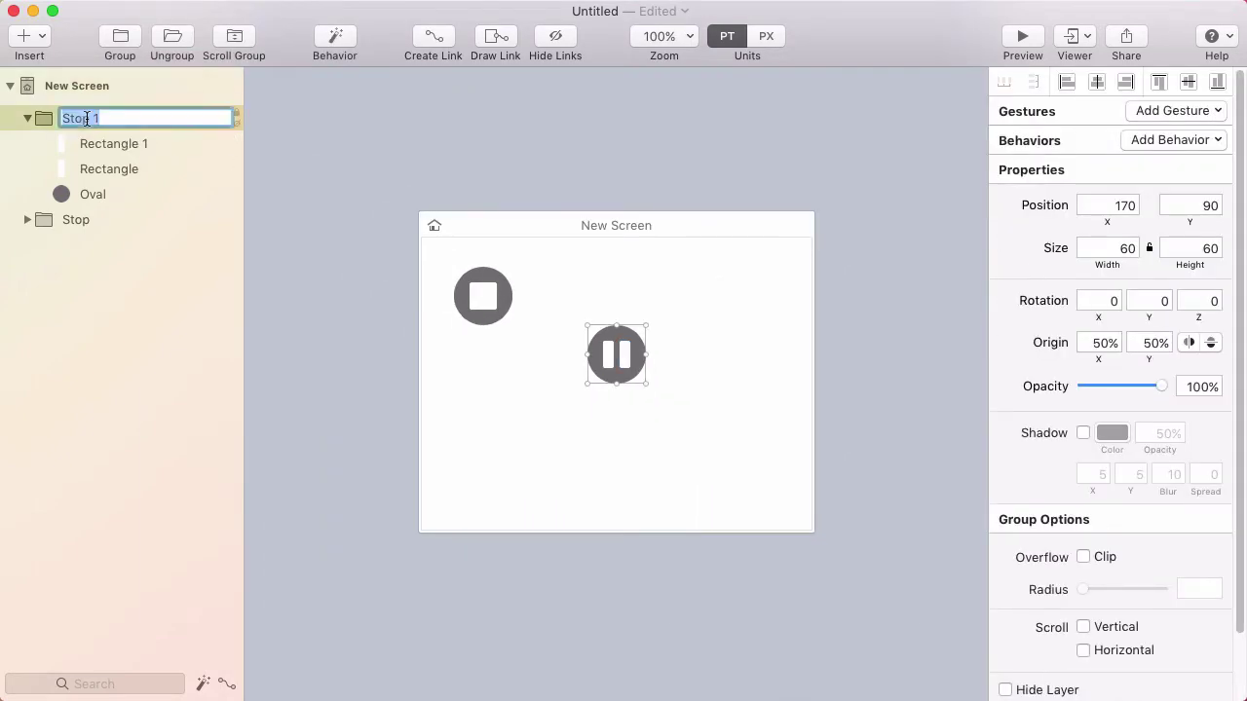
pyautogui.write('Pause')
pyautogui.moveTo(617, 355); pyautogui.dragTo(554, 294)
pyautogui.click(508, 262)
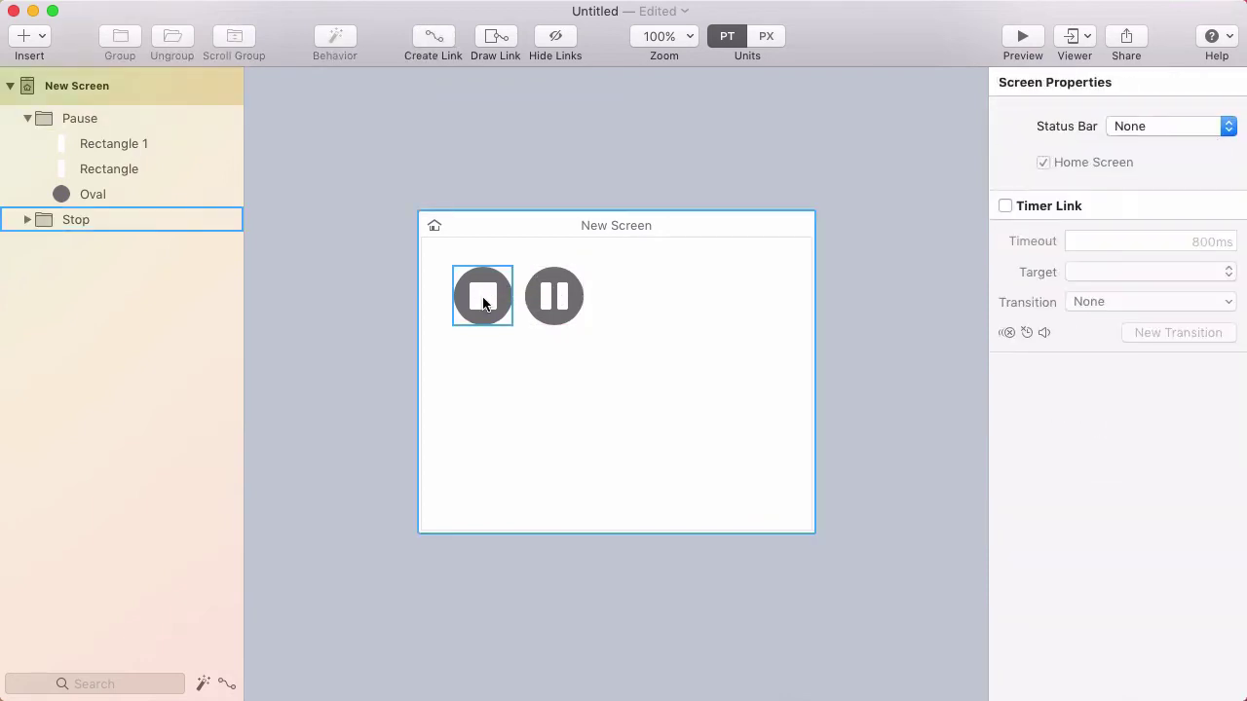
# - Copy the Stop button as a new Stop 1 and select its white square up close
pyautogui.moveTo(478, 299); pyautogui.dragTo(608, 387)
pyautogui.click(615, 381)
pyautogui.click(625, 376)
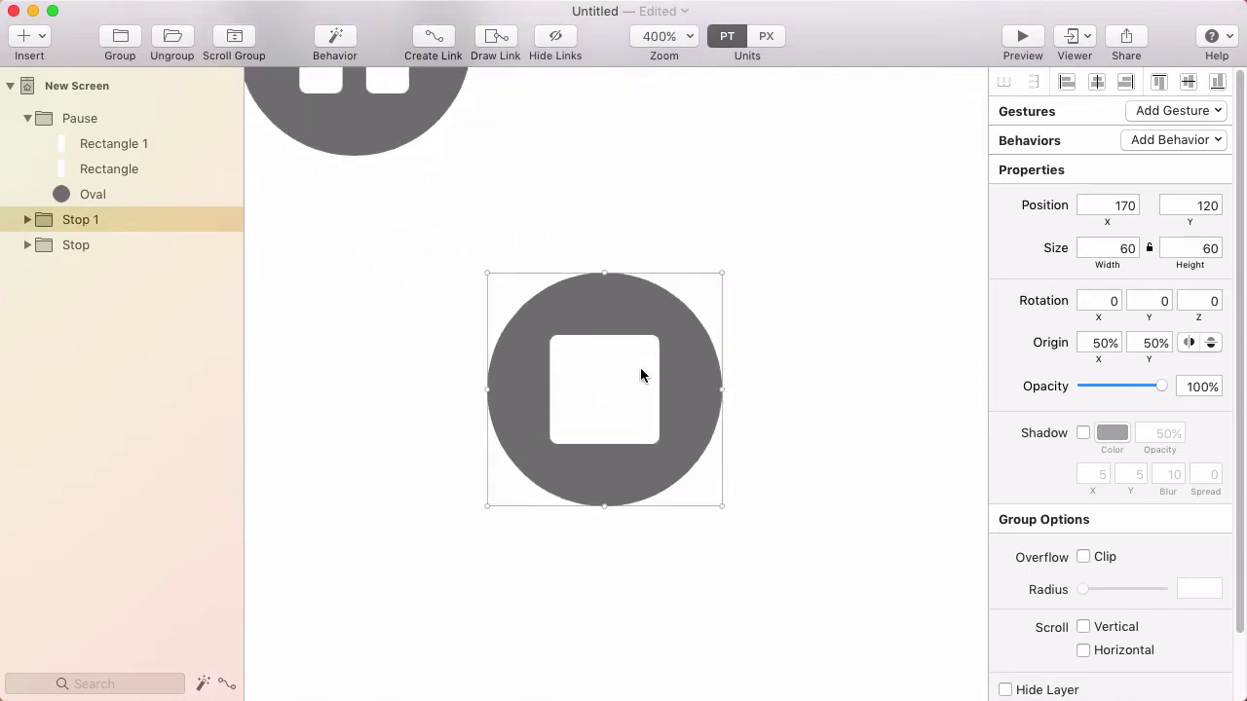
pyautogui.doubleClick(608, 361)
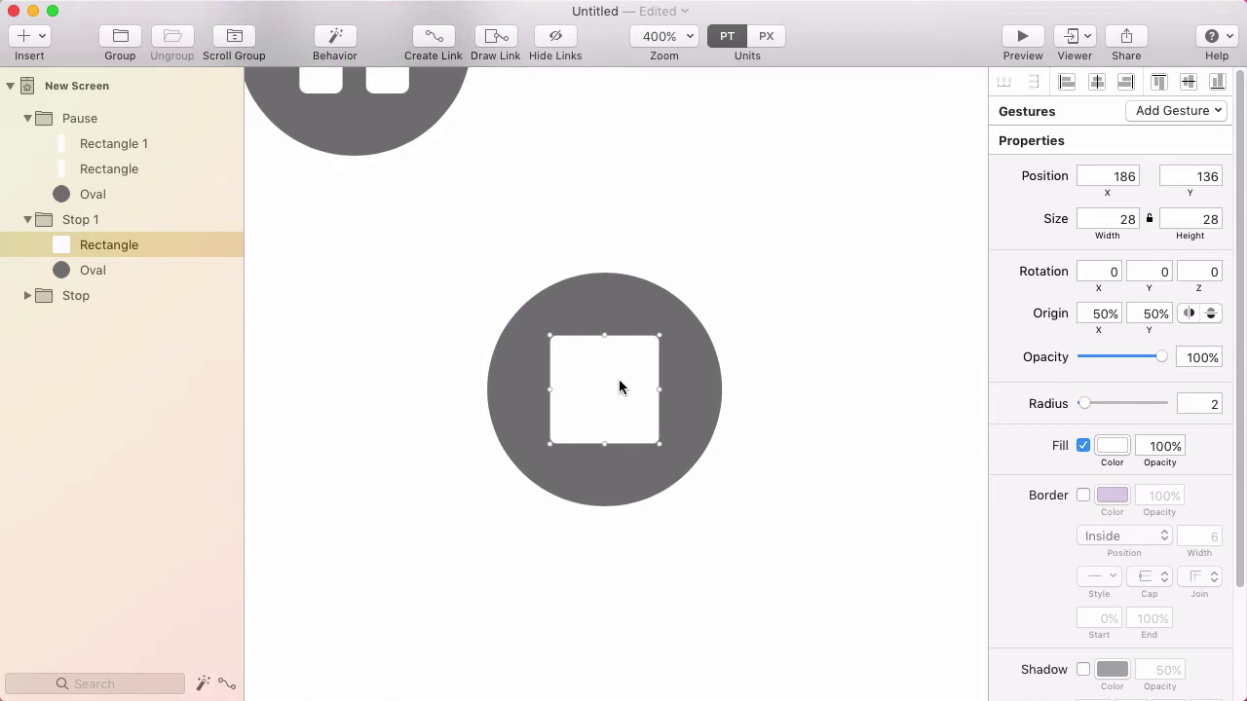
# - Delete the square's right corner points so it becomes a right-pointing play triangle
pyautogui.doubleClick(620, 381)
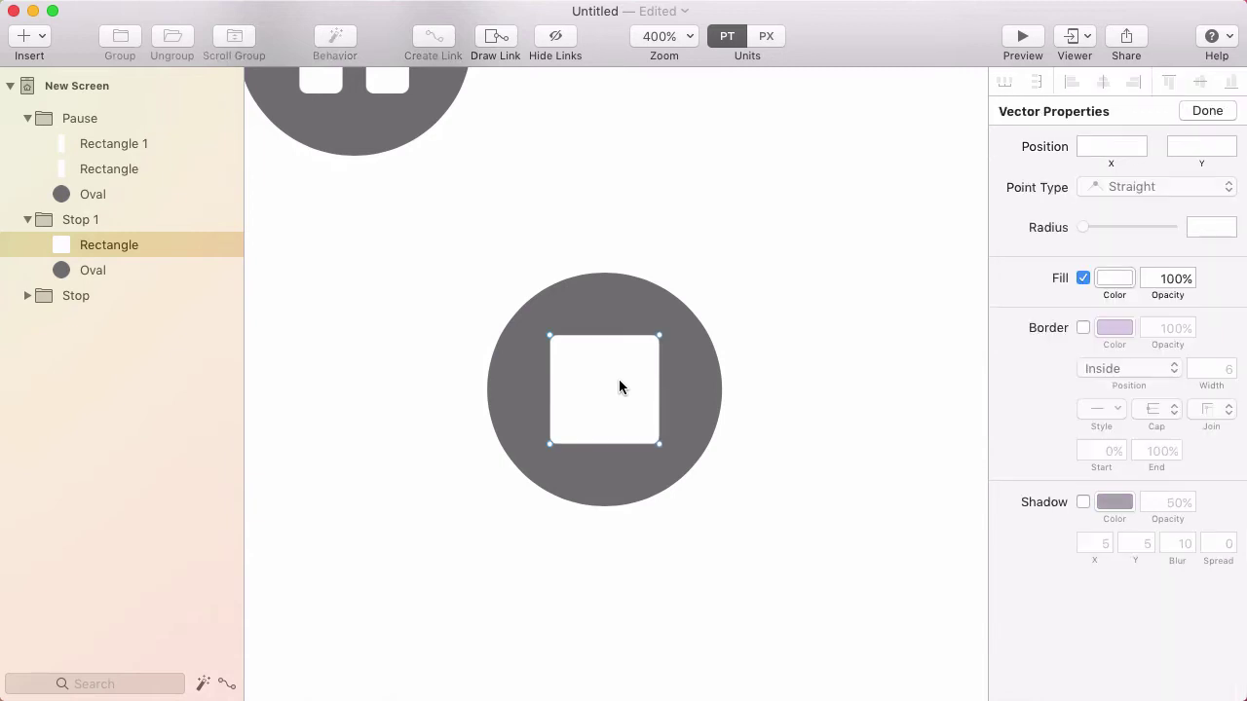
pyautogui.click(660, 414)
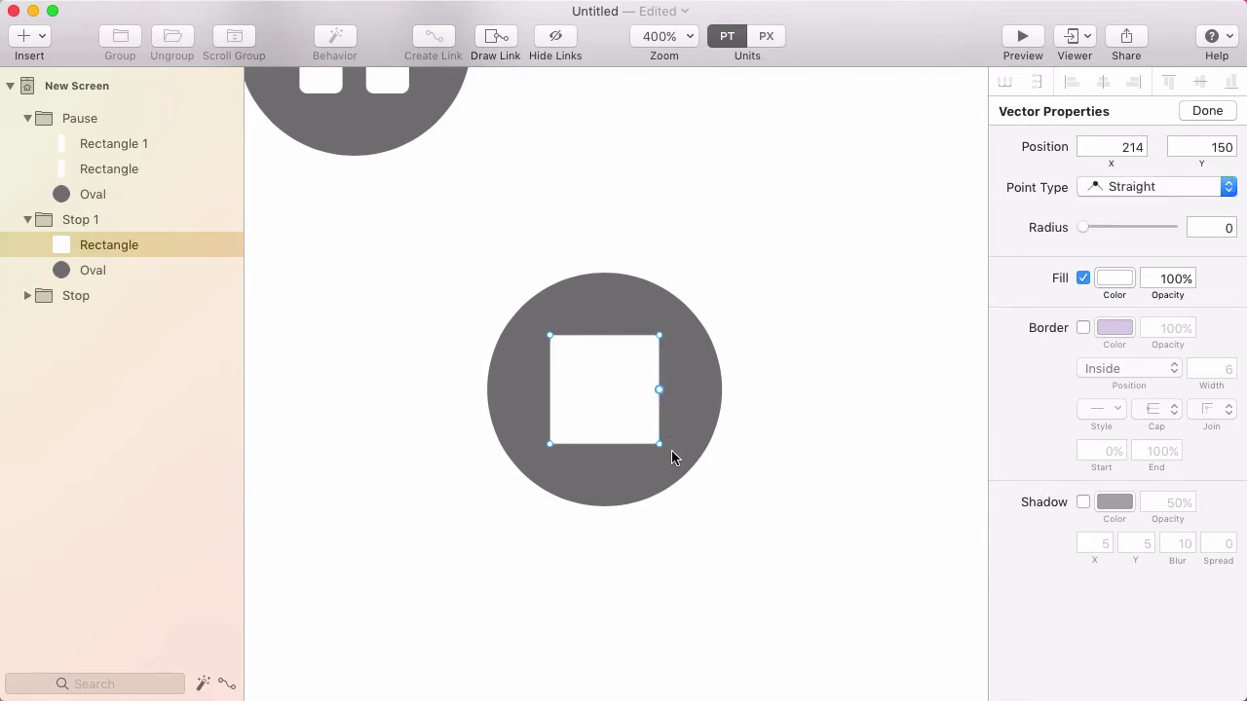
pyautogui.click(659, 444)
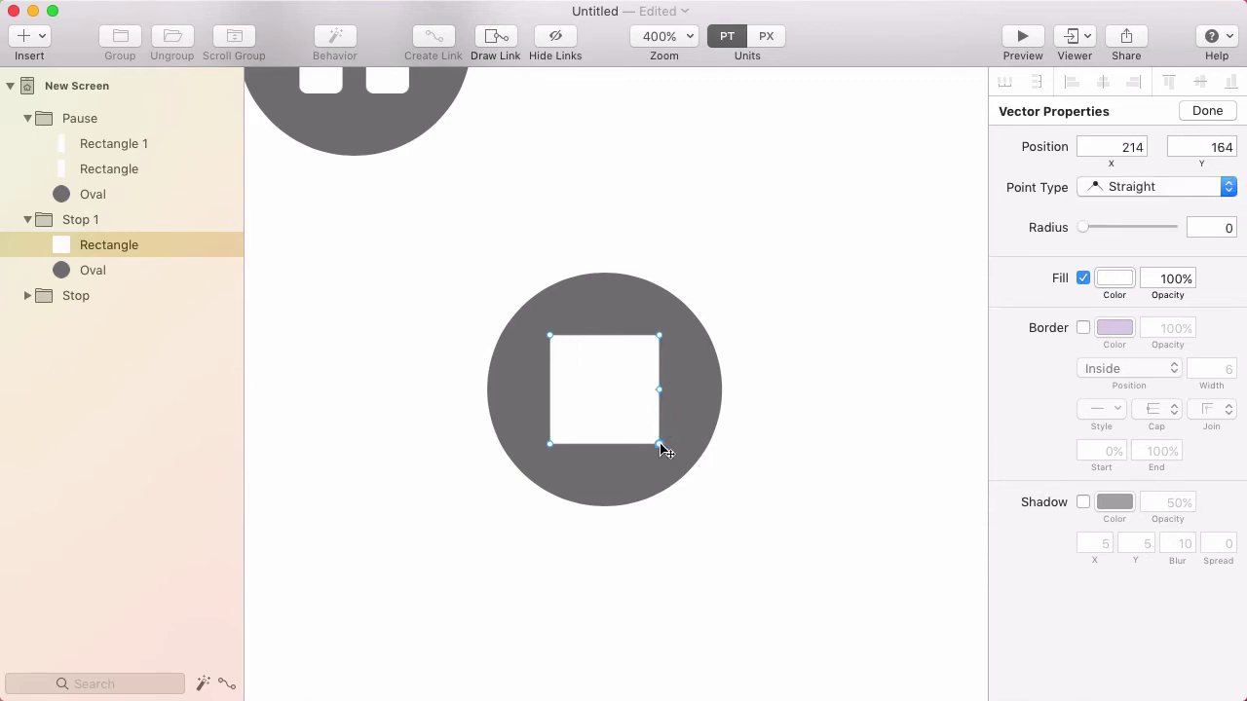
pyautogui.keyDown('shift'); pyautogui.click(661, 337); pyautogui.keyUp('shift')
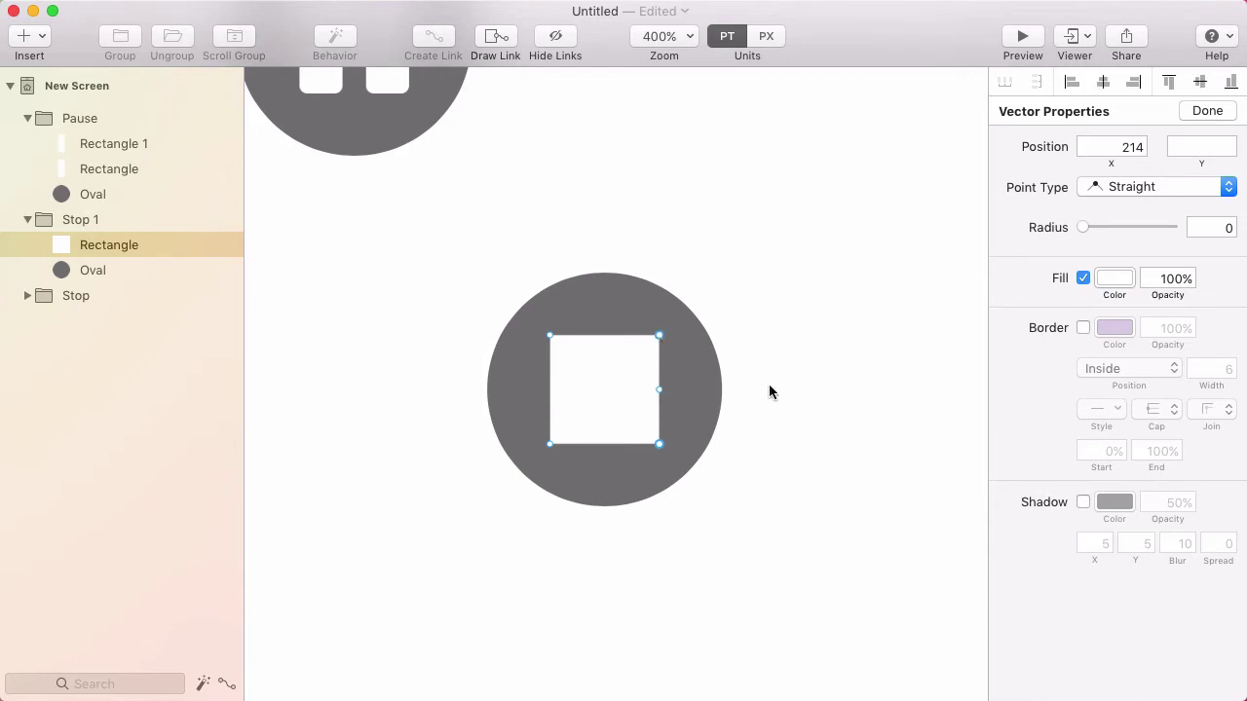
pyautogui.press('BackSpace')
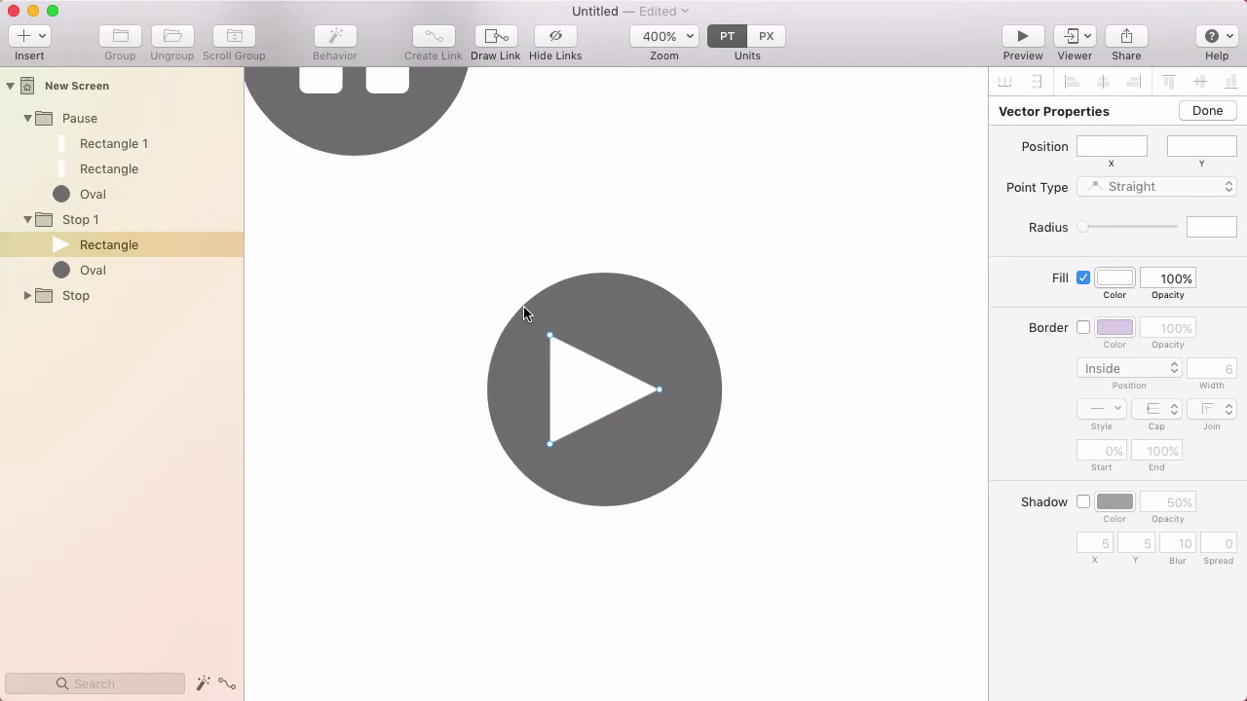
# - Move the triangle's left points to slim it, then shift the triangle right to X 192
pyautogui.moveTo(518, 298); pyautogui.dragTo(574, 451)
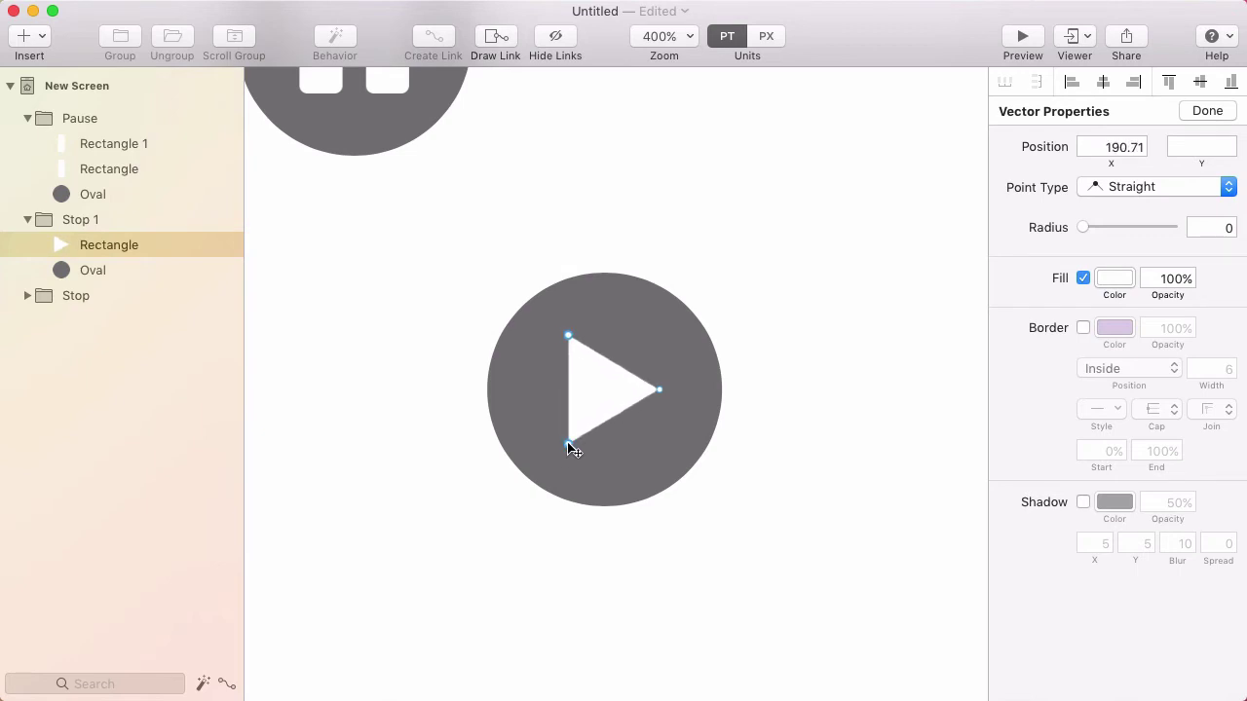
pyautogui.click(742, 383)
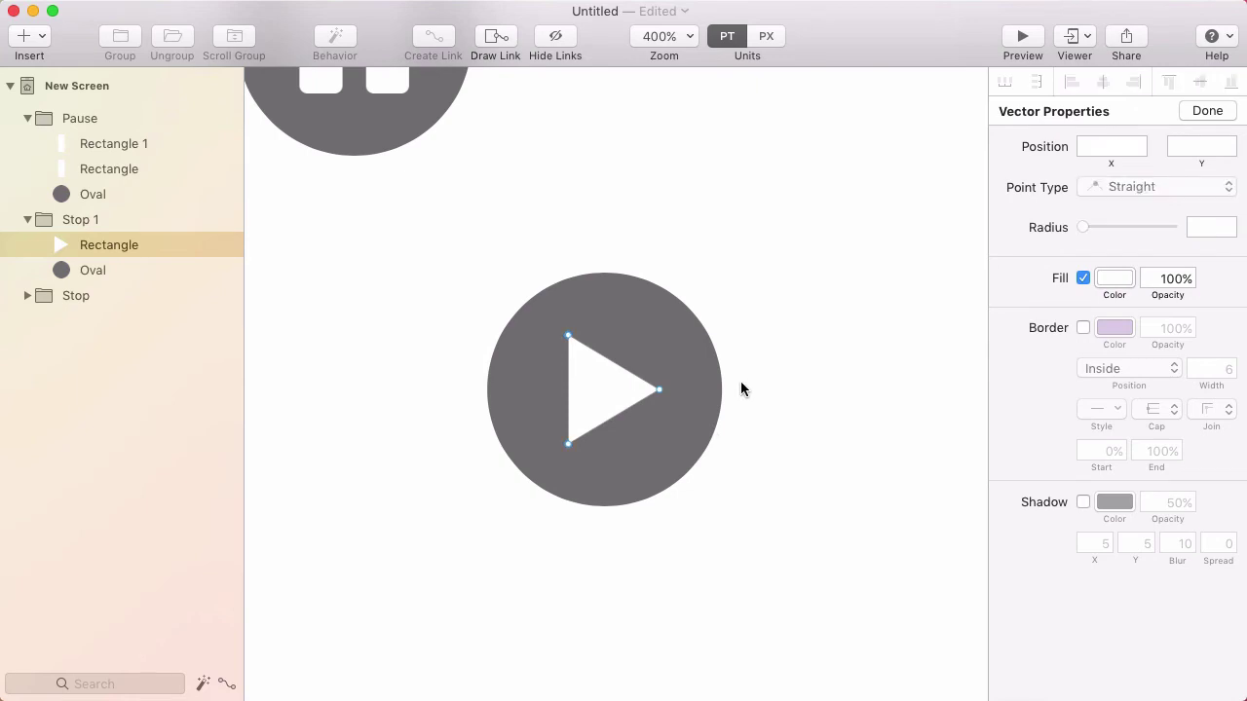
pyautogui.press('Escape')
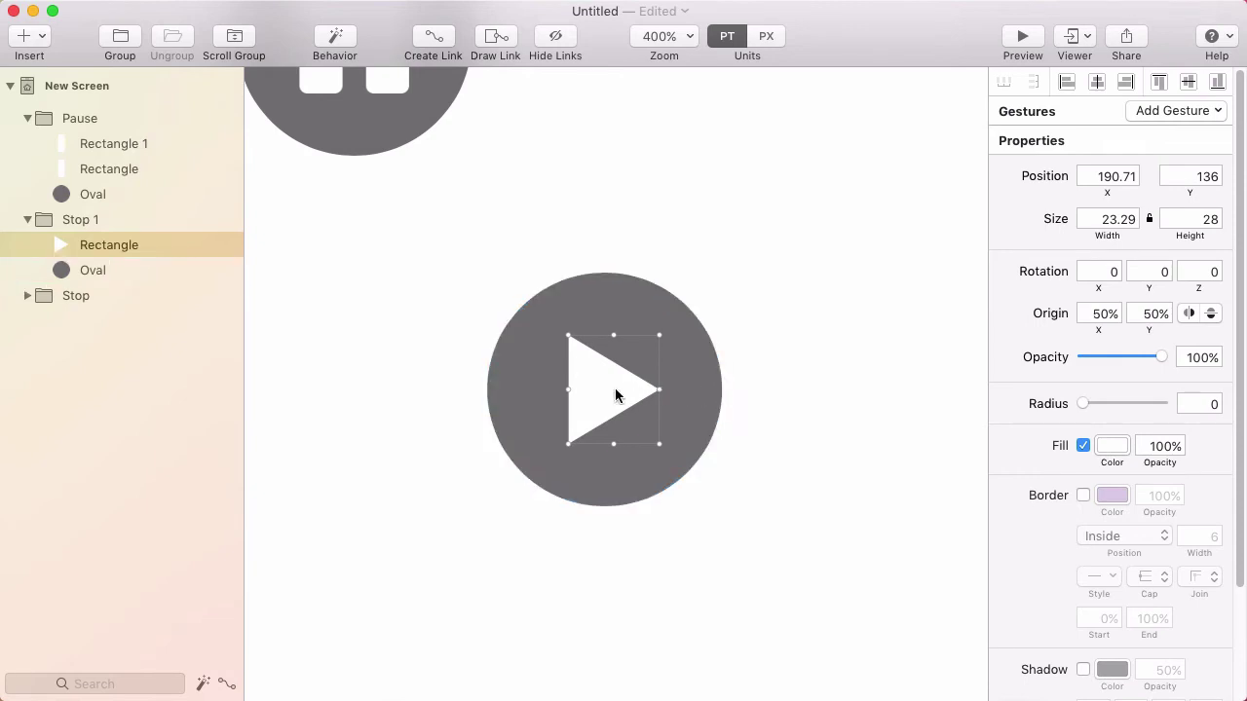
pyautogui.click(841, 372)
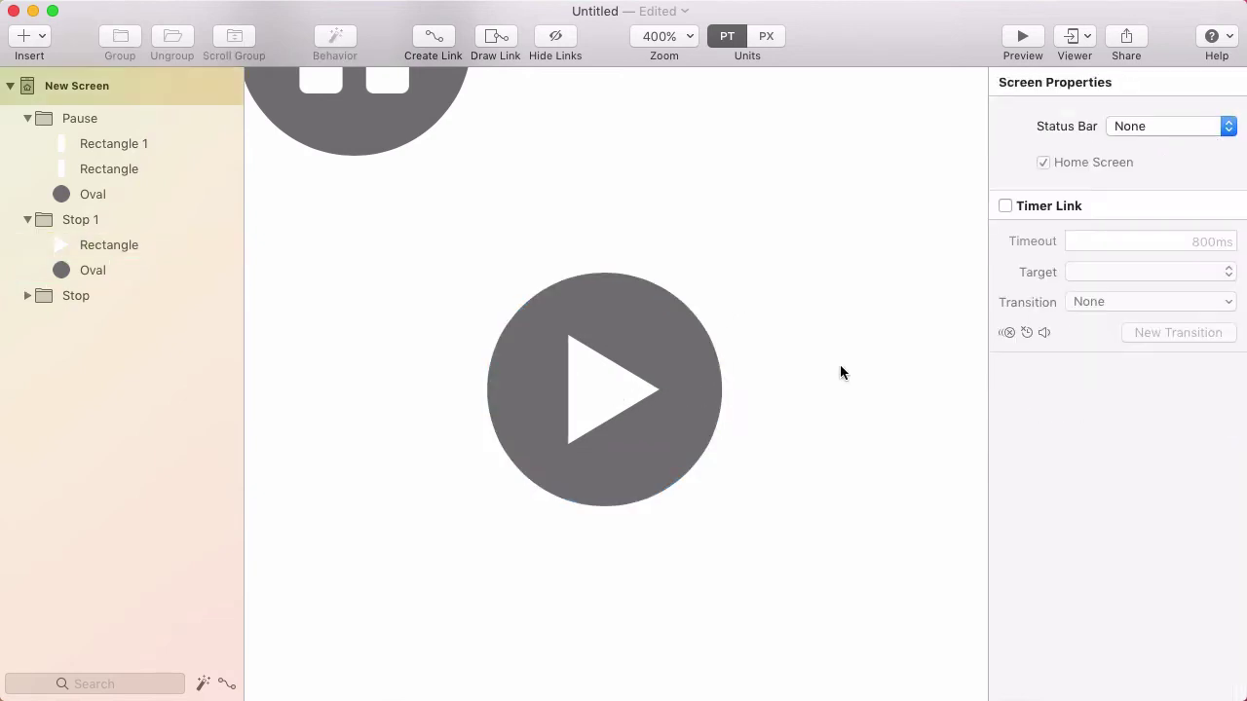
pyautogui.doubleClick(591, 406)
pyautogui.moveTo(592, 403); pyautogui.dragTo(595, 403)
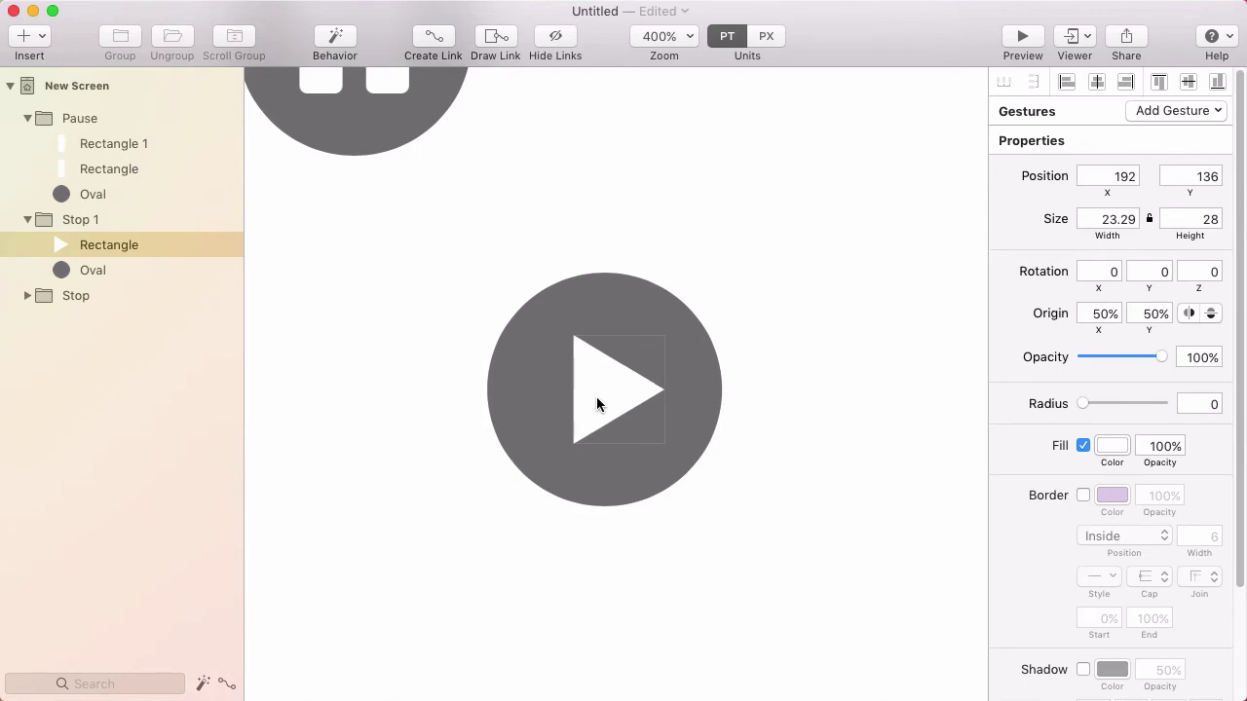
pyautogui.click(766, 282)
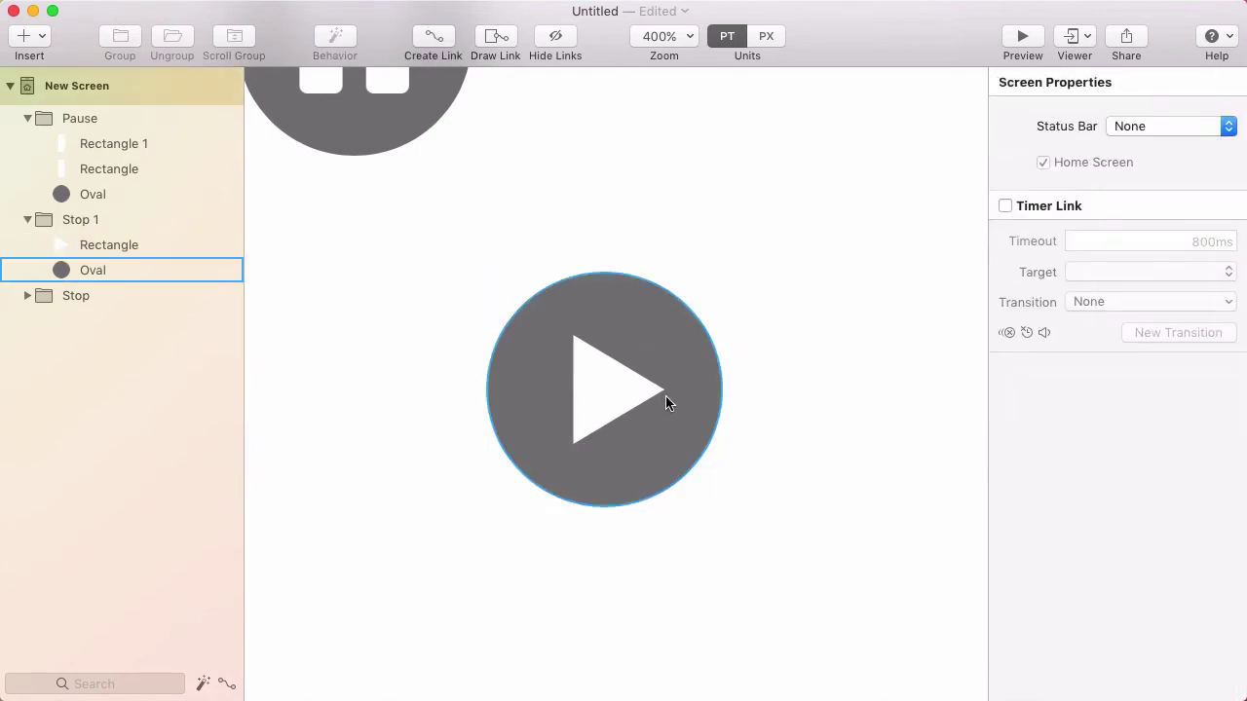
# - Round the play triangle's corners to radius 2
pyautogui.press('super+0')
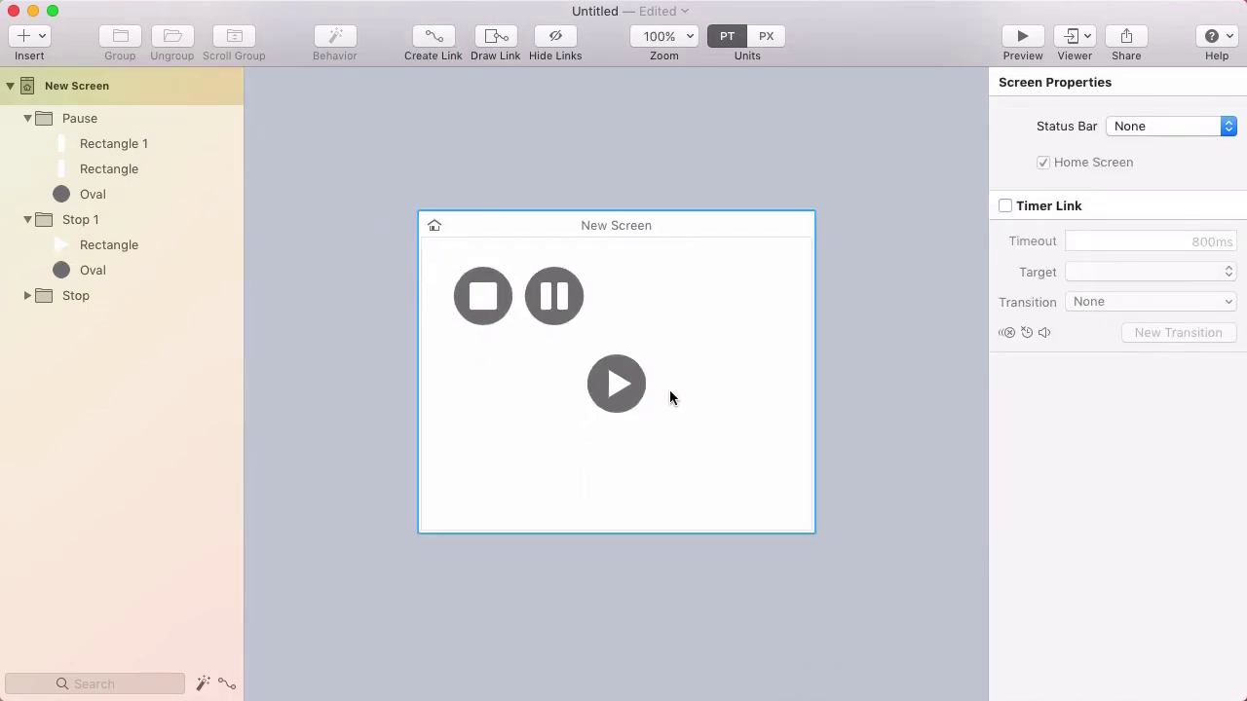
pyautogui.click(668, 381)
pyautogui.doubleClick(615, 382)
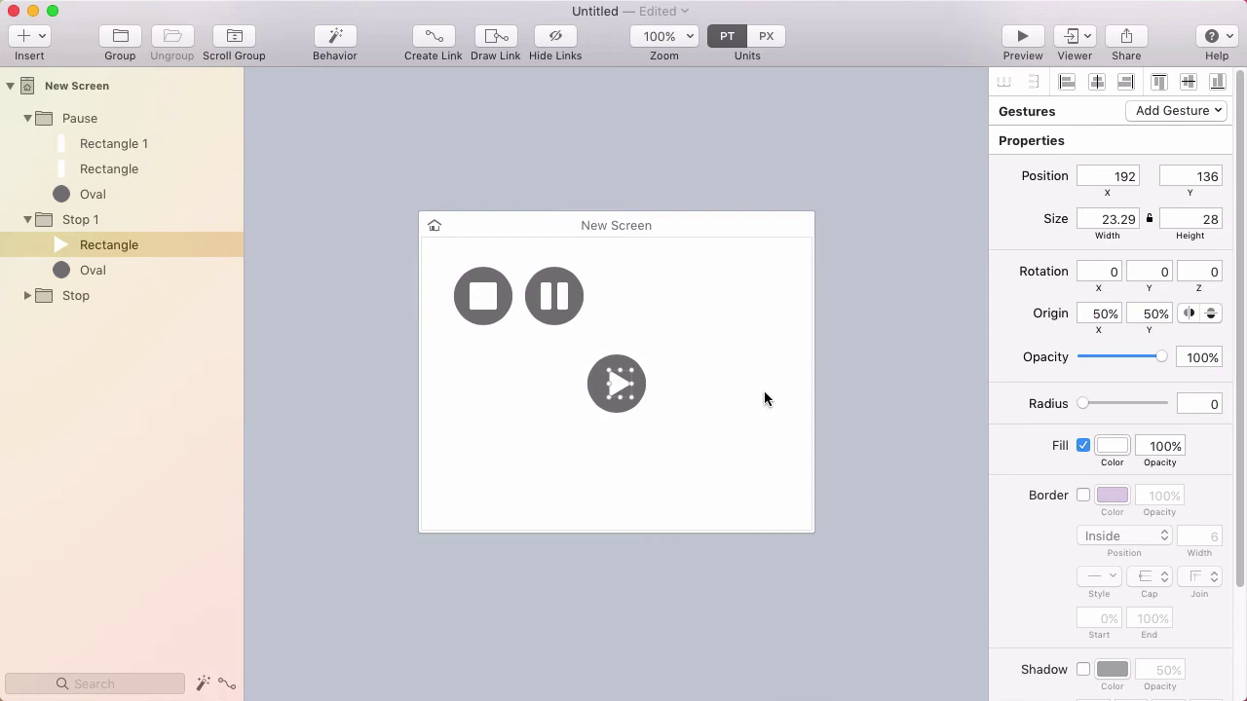
pyautogui.click(1212, 404)
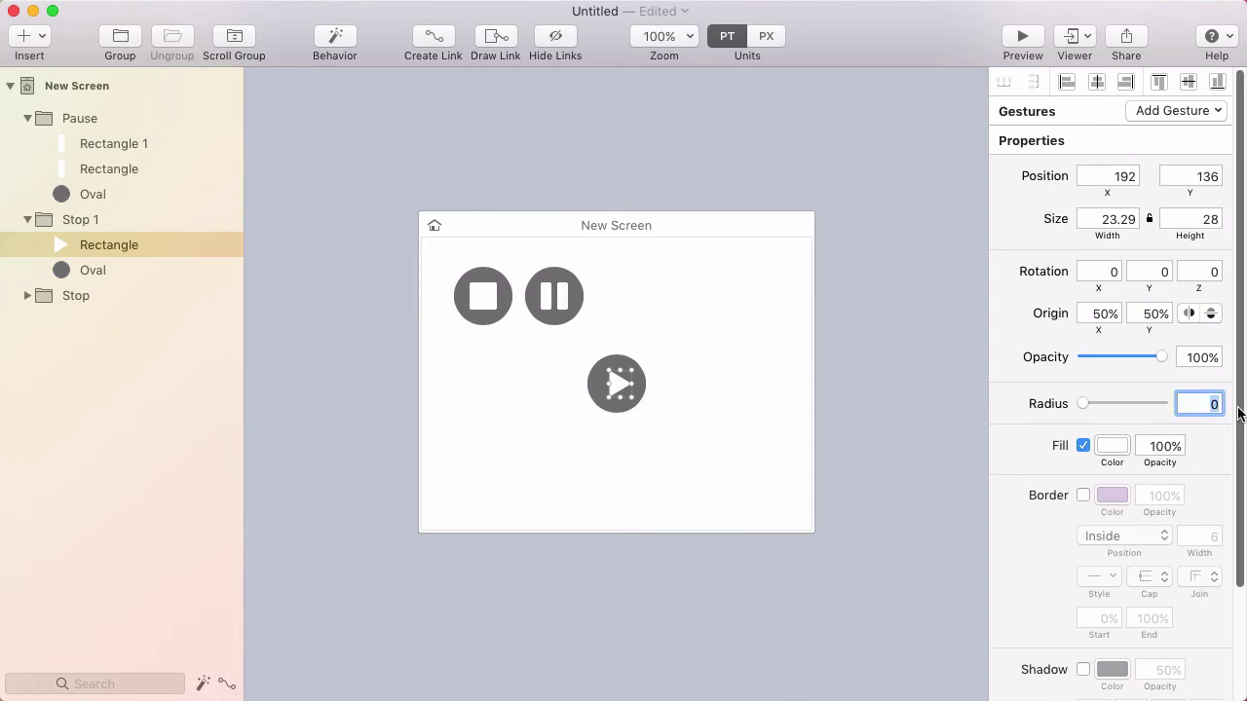
pyautogui.write('2')
pyautogui.press('Tab')
# - Line up the stop, pause and play buttons in one row at Y 120
pyautogui.click(643, 309)
pyautogui.moveTo(629, 382); pyautogui.dragTo(695, 382)
pyautogui.moveTo(550, 299); pyautogui.dragTo(603, 387)
pyautogui.moveTo(501, 297); pyautogui.dragTo(528, 387)
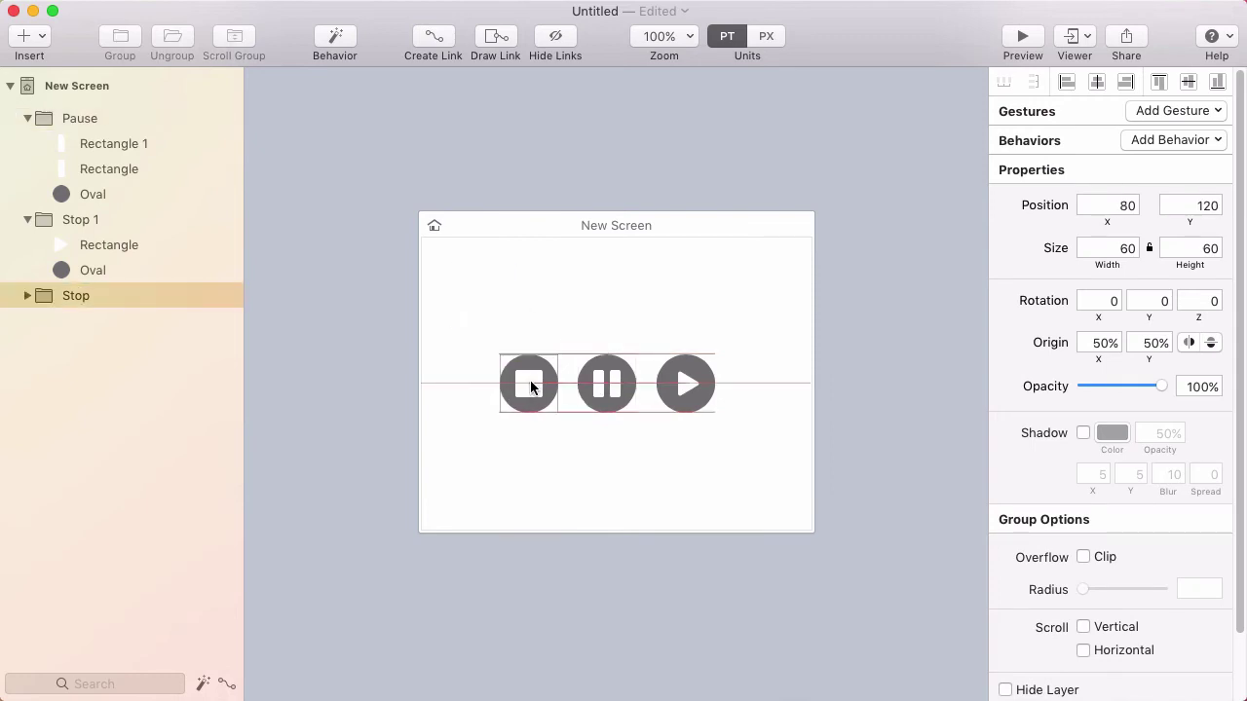
# - Fill the stop button's circle with Cayenne dark red
pyautogui.press('Escape')
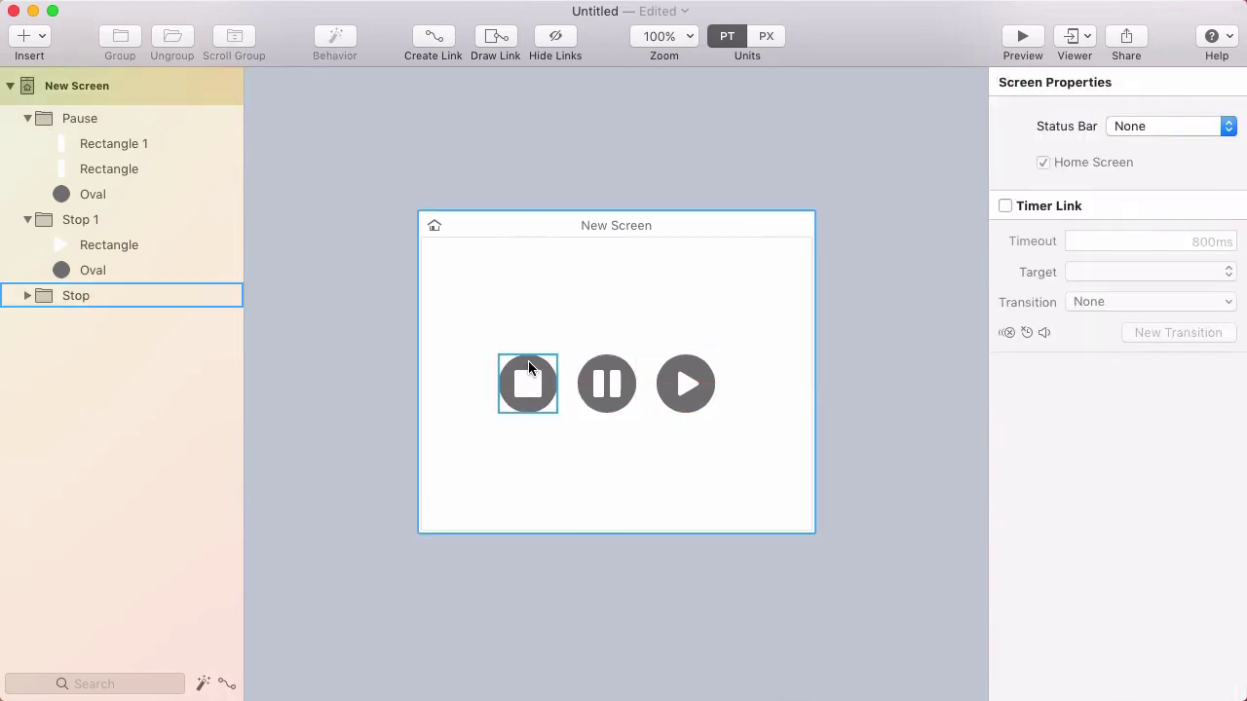
pyautogui.doubleClick(528, 363)
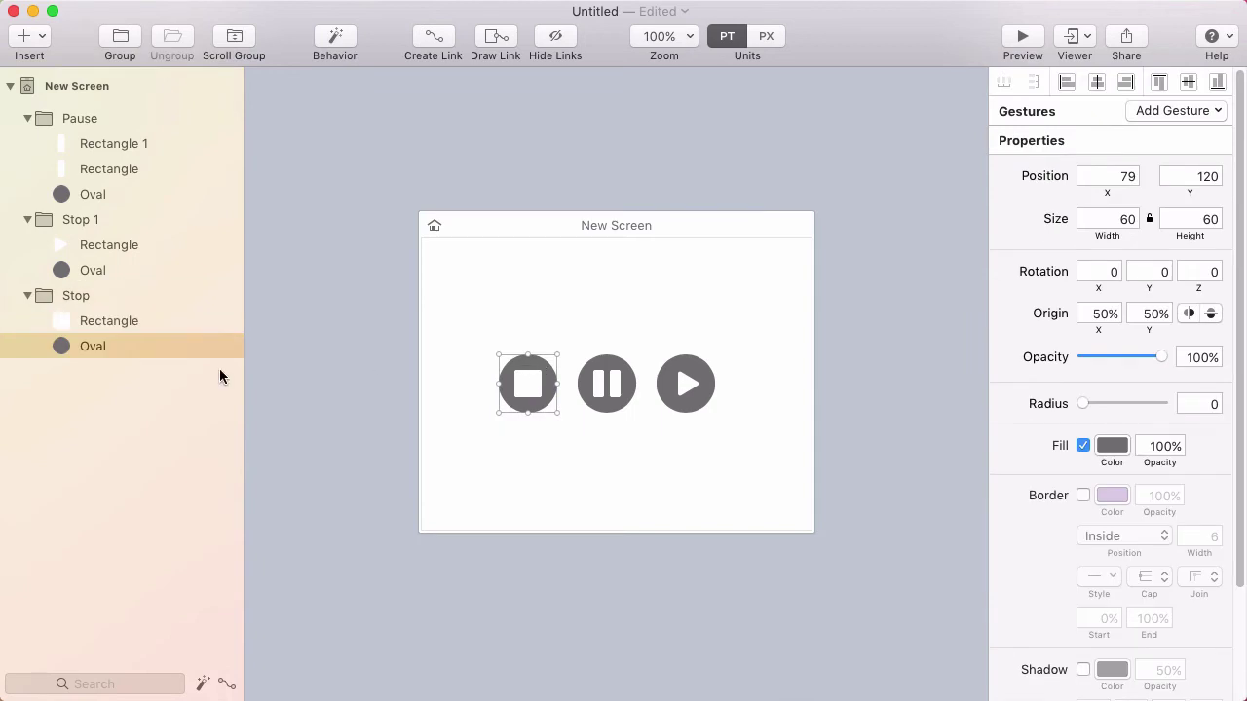
pyautogui.click(1112, 446)
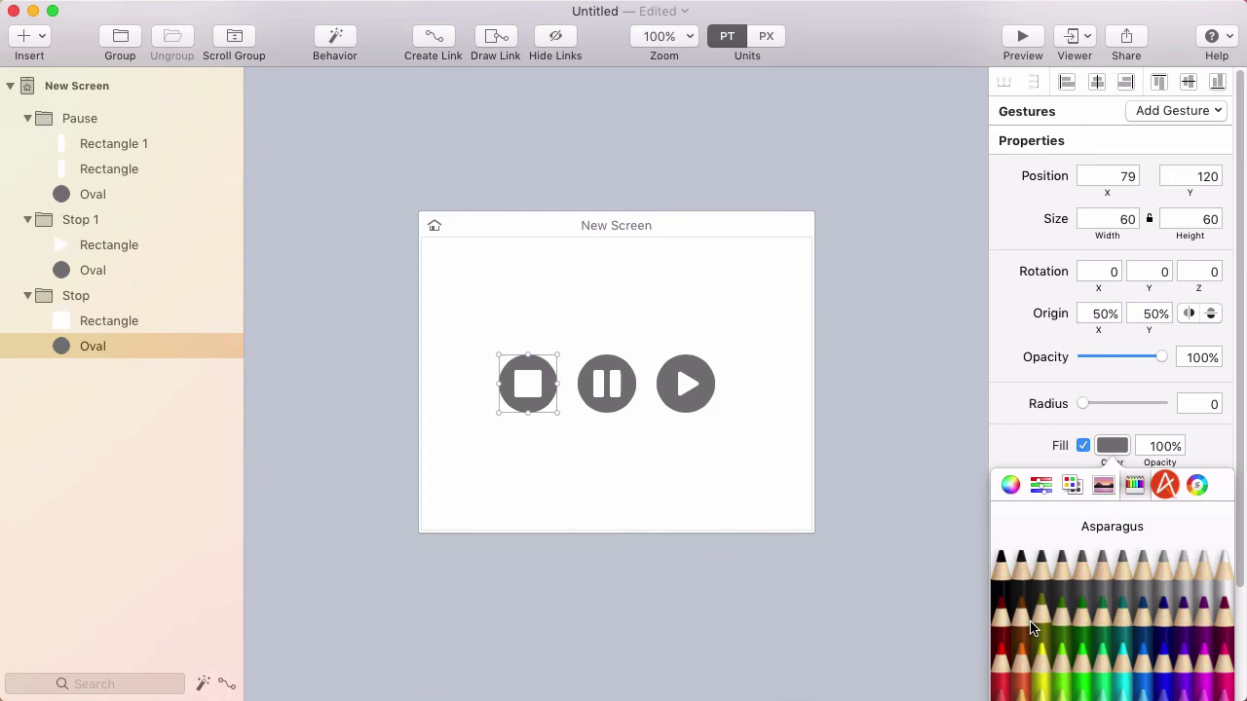
pyautogui.click(1001, 630)
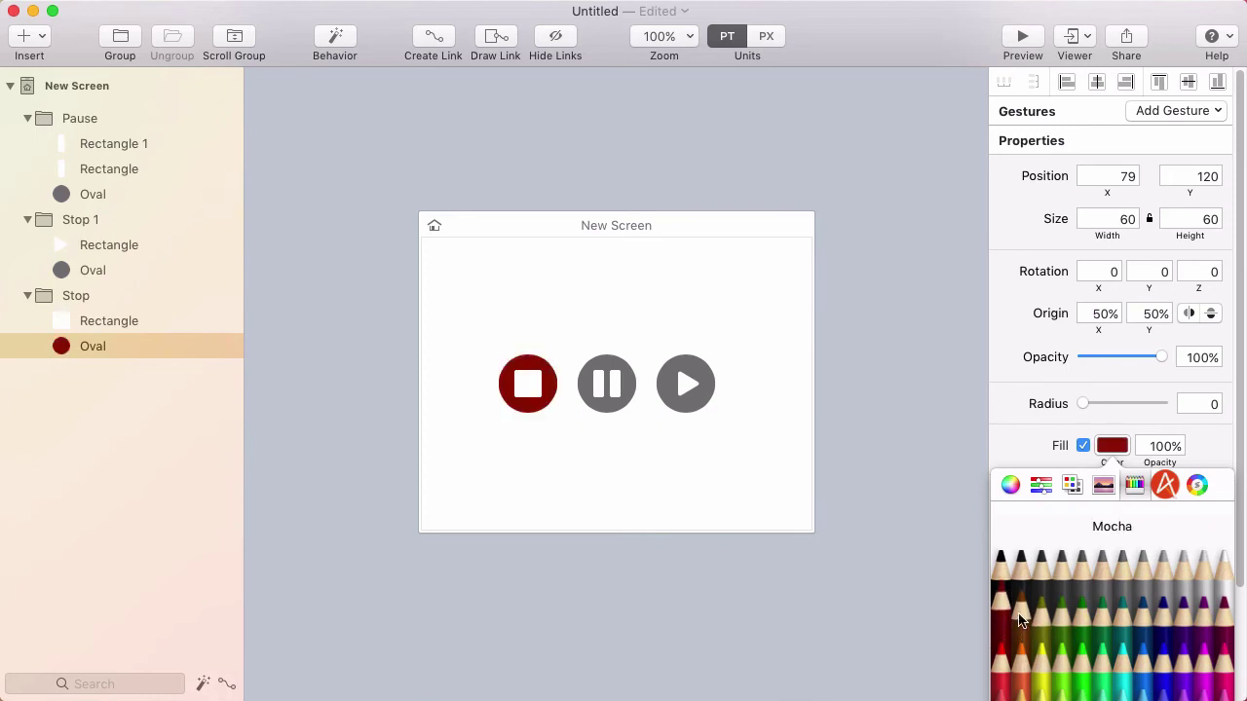
# - Fill the pause button's circle with lighter Tin grey
pyautogui.click(622, 366)
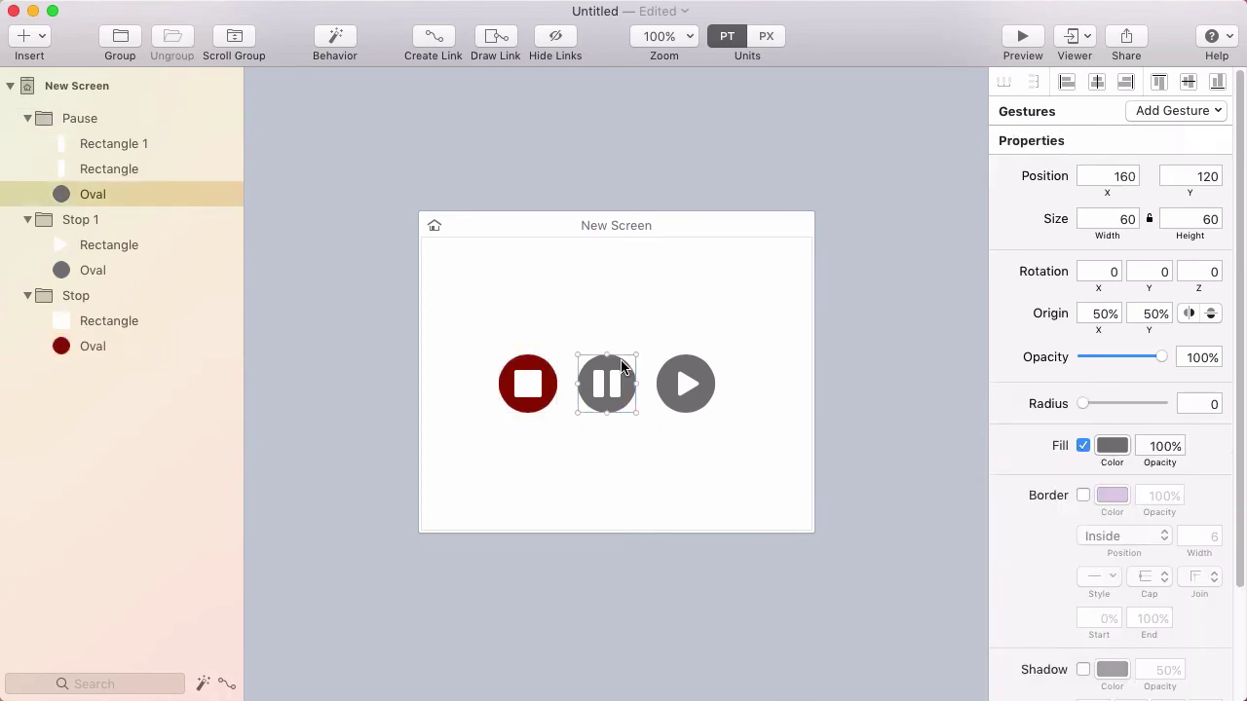
pyautogui.click(1113, 446)
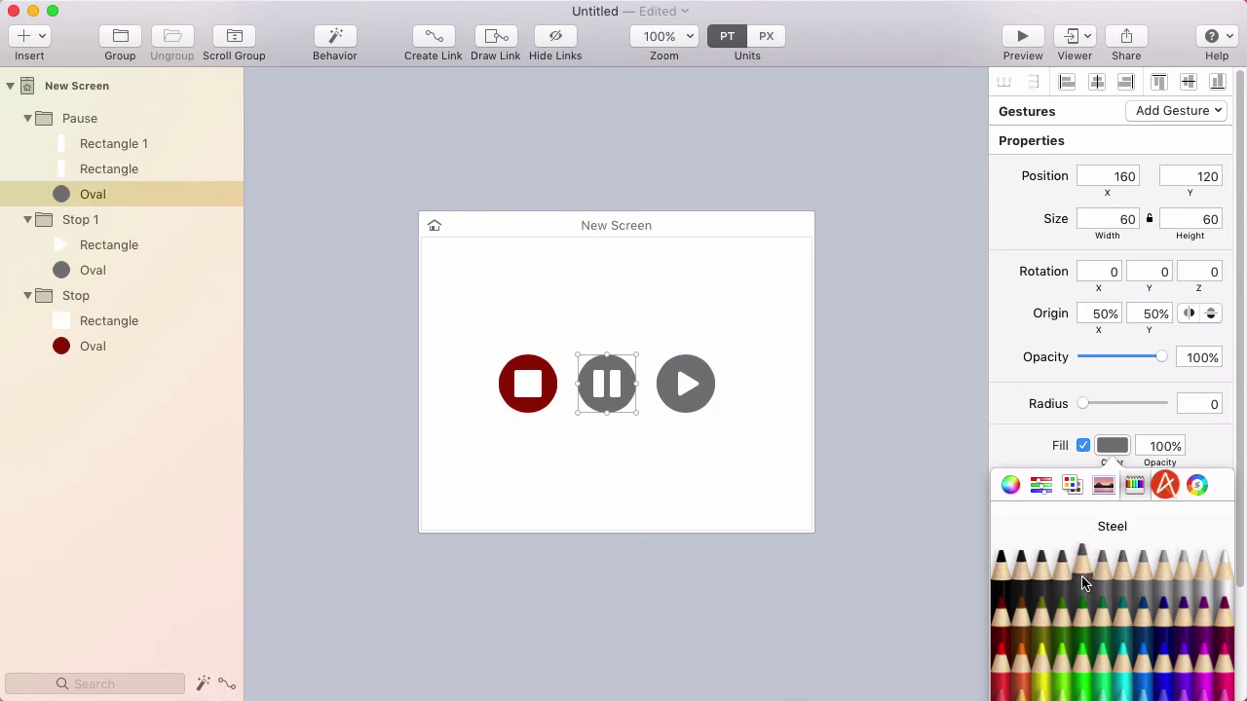
pyautogui.click(1104, 583)
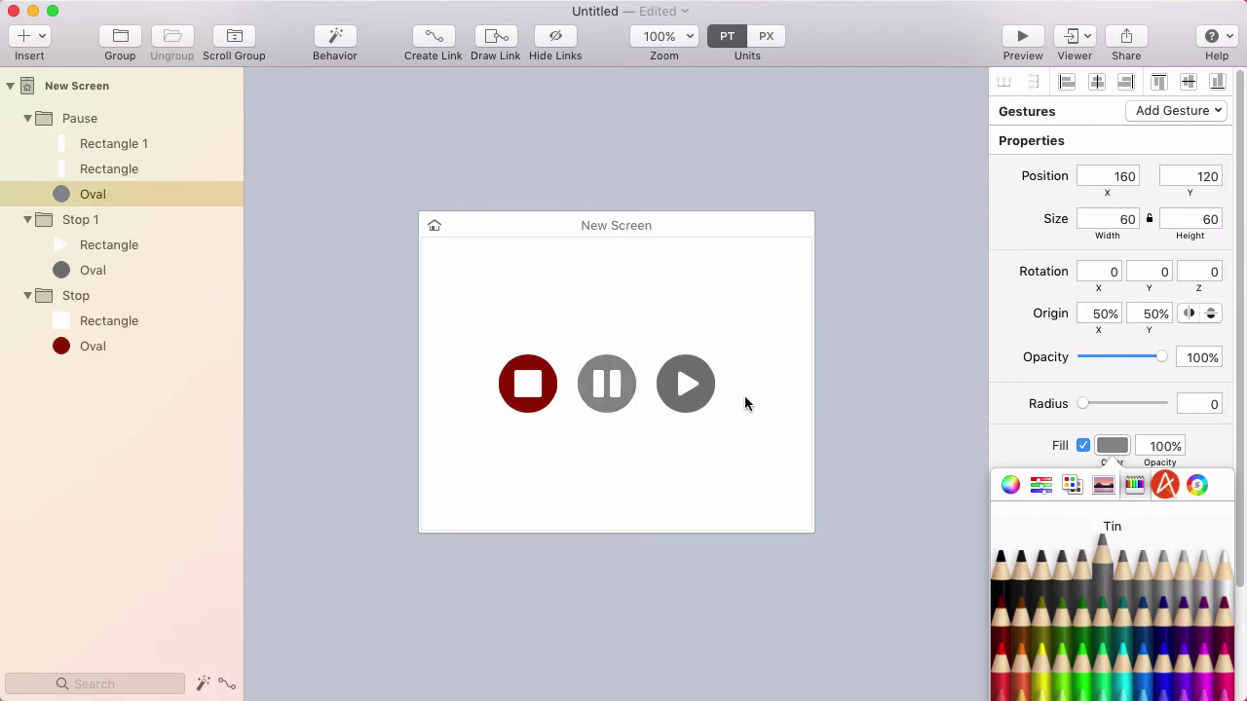
pyautogui.click(705, 359)
# - Fill the play button's circle with Clover green
pyautogui.click(694, 359)
pyautogui.click(694, 360)
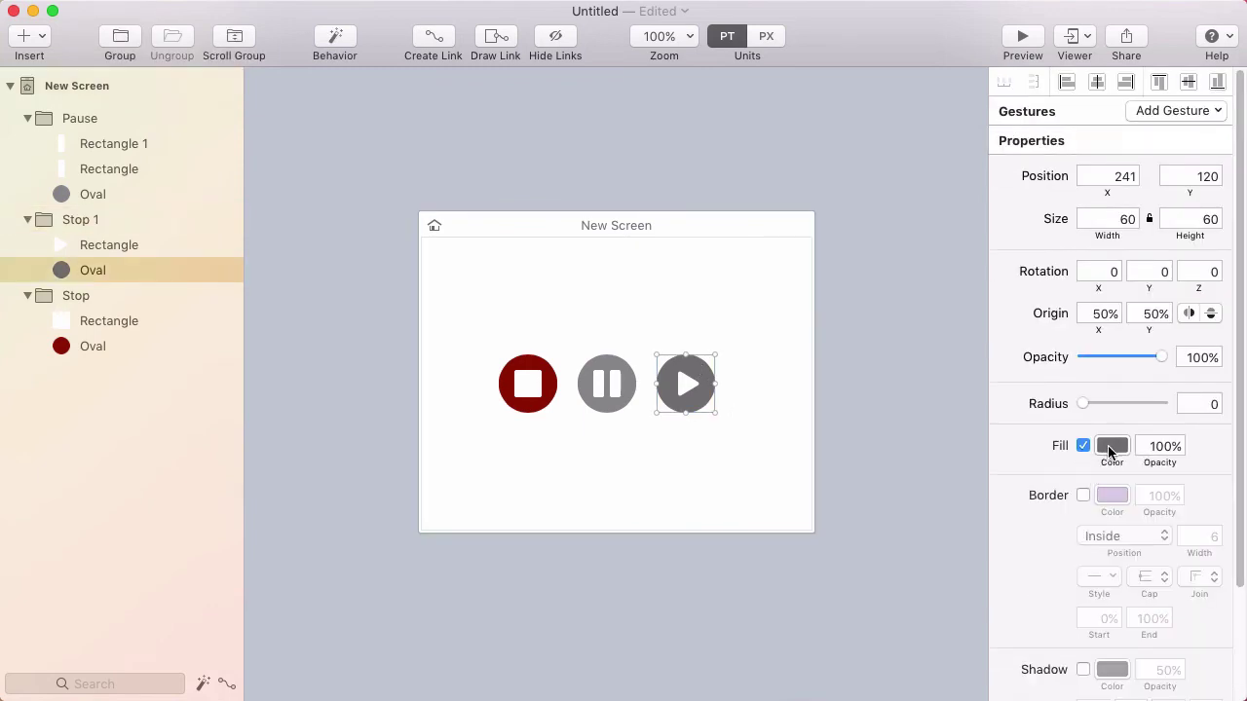
pyautogui.click(1108, 451)
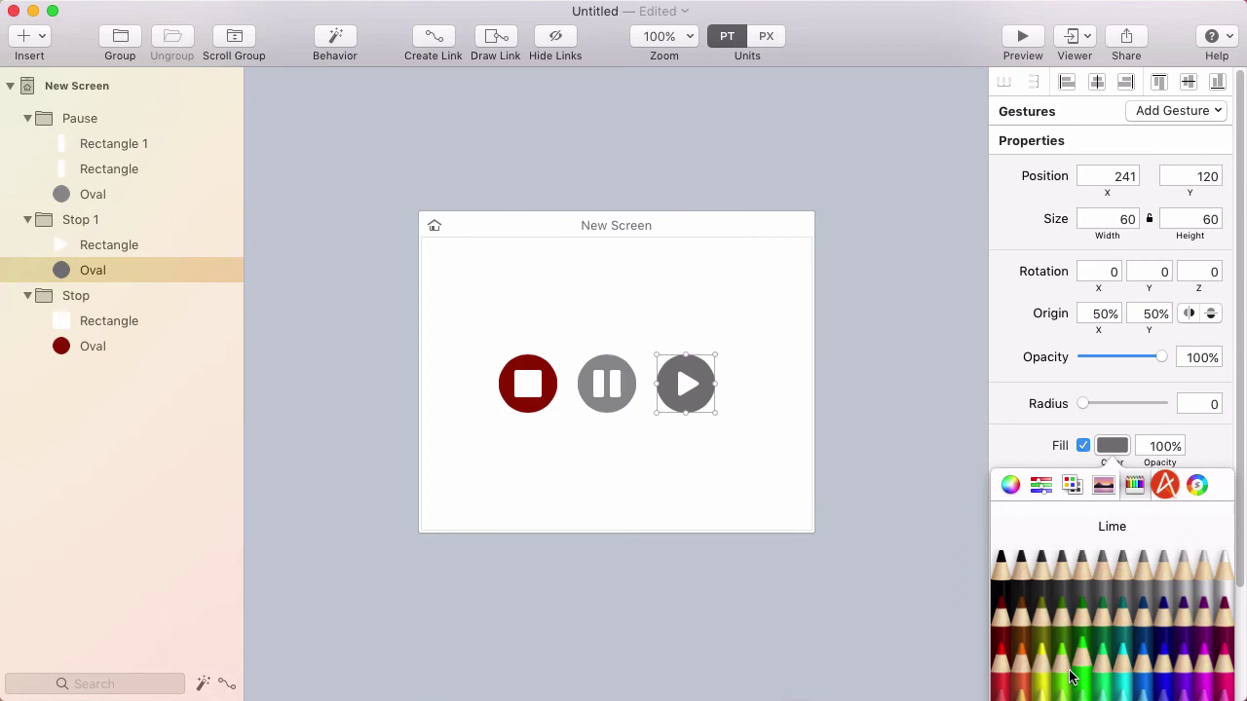
pyautogui.click(1065, 627)
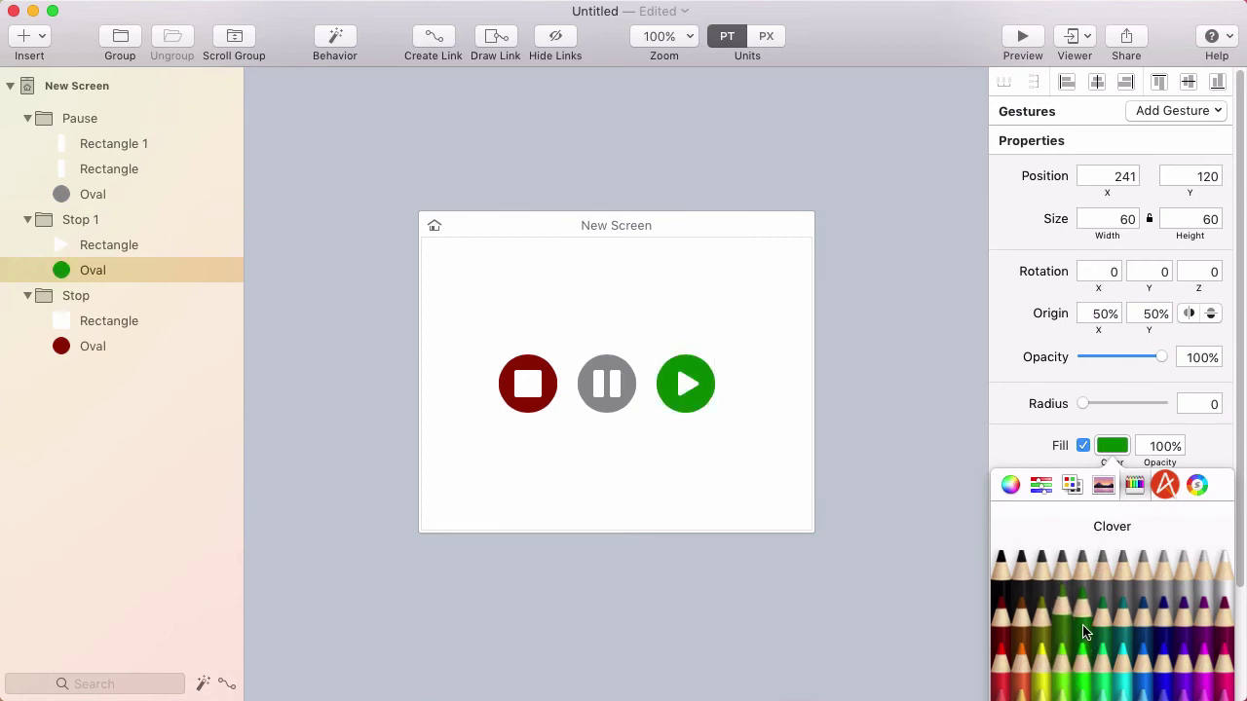
pyautogui.click(526, 339)
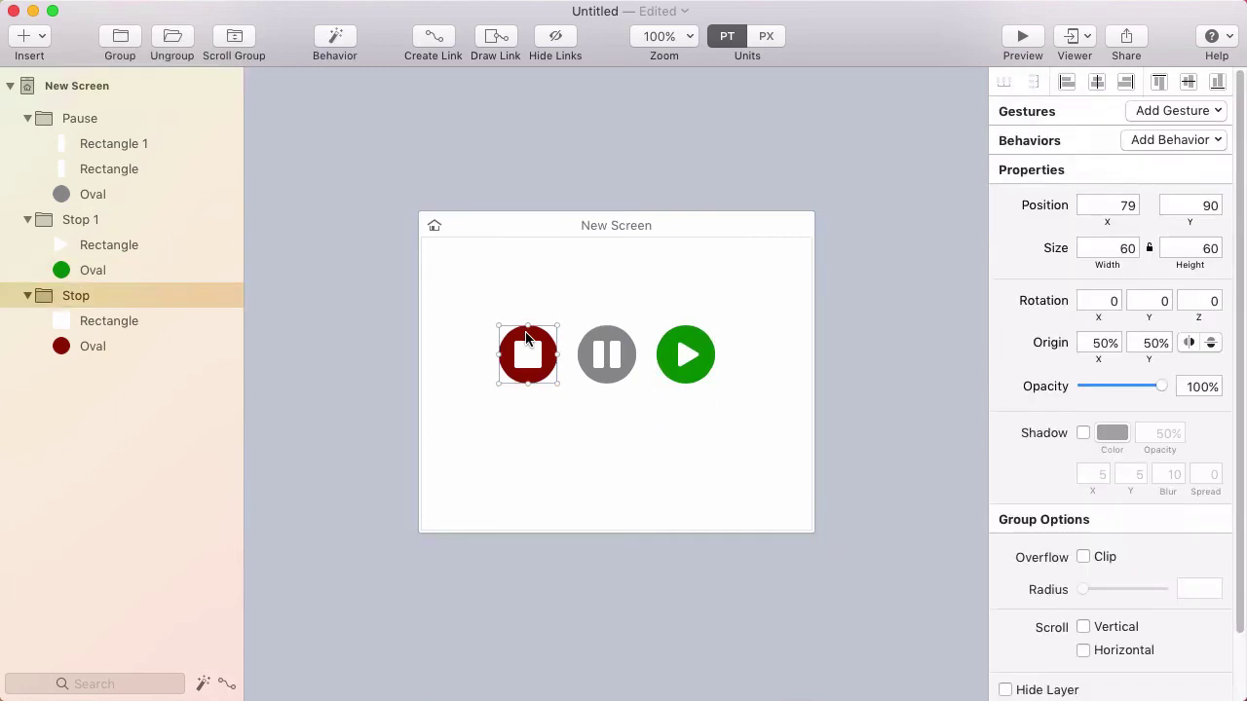
# - Change the stop circle to a lighter red using the colour wheel
pyautogui.click(526, 339)
pyautogui.click(1112, 446)
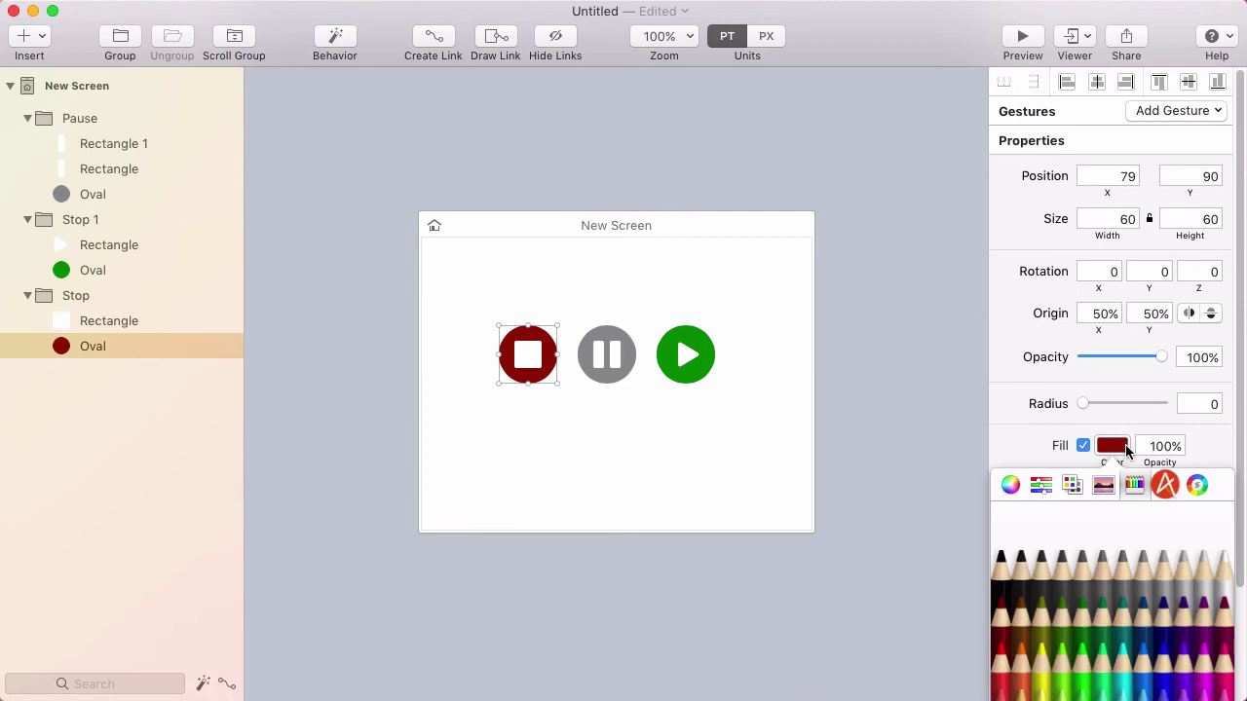
pyautogui.click(1009, 485)
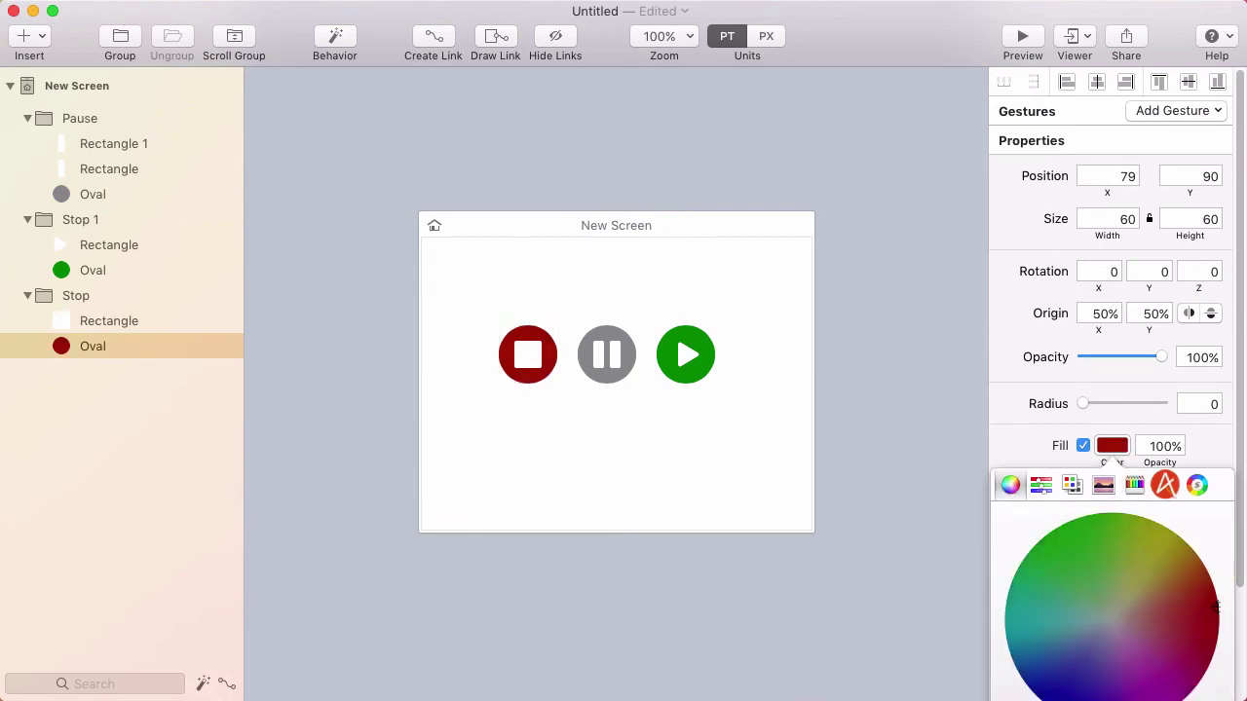
pyautogui.moveTo(1169, 606)
pyautogui.mouseDown()
pyautogui.moveTo(1149, 613)
pyautogui.moveTo(1188, 611)
pyautogui.mouseUp()
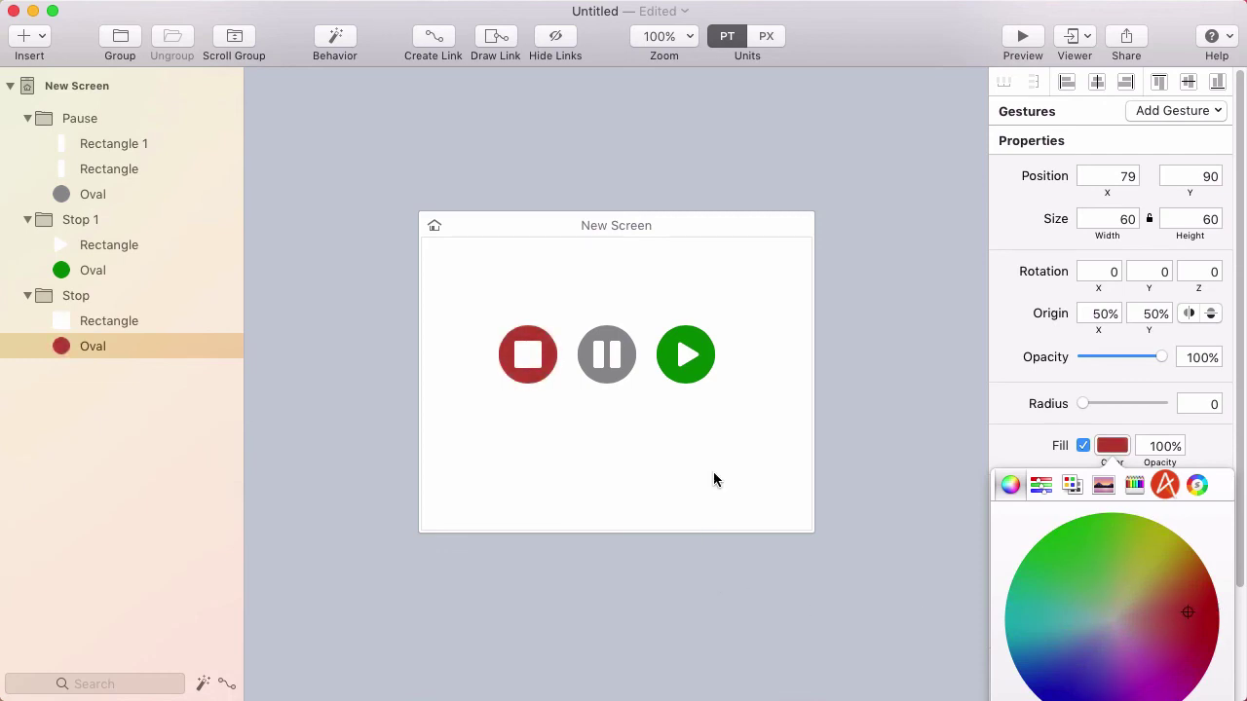
pyautogui.click(712, 394)
# - Brighten the play circle to a lighter green
pyautogui.click(695, 371)
pyautogui.press('Escape')
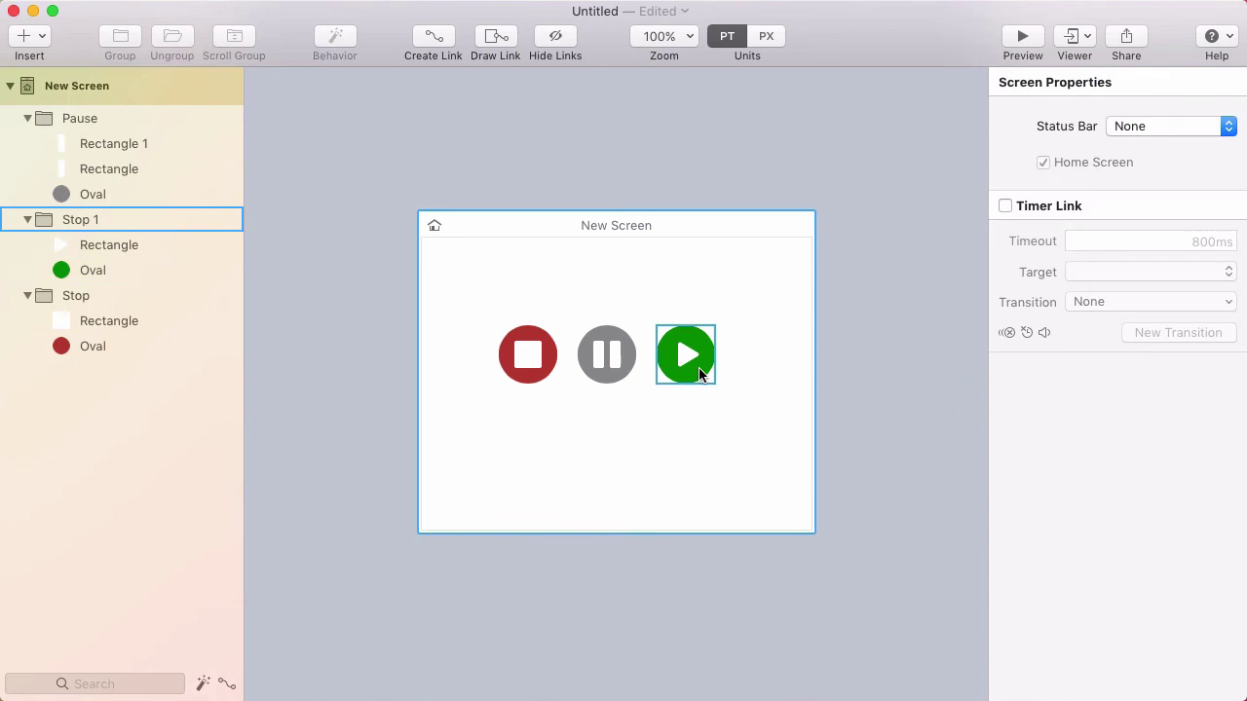
pyautogui.click(699, 367)
pyautogui.click(1118, 445)
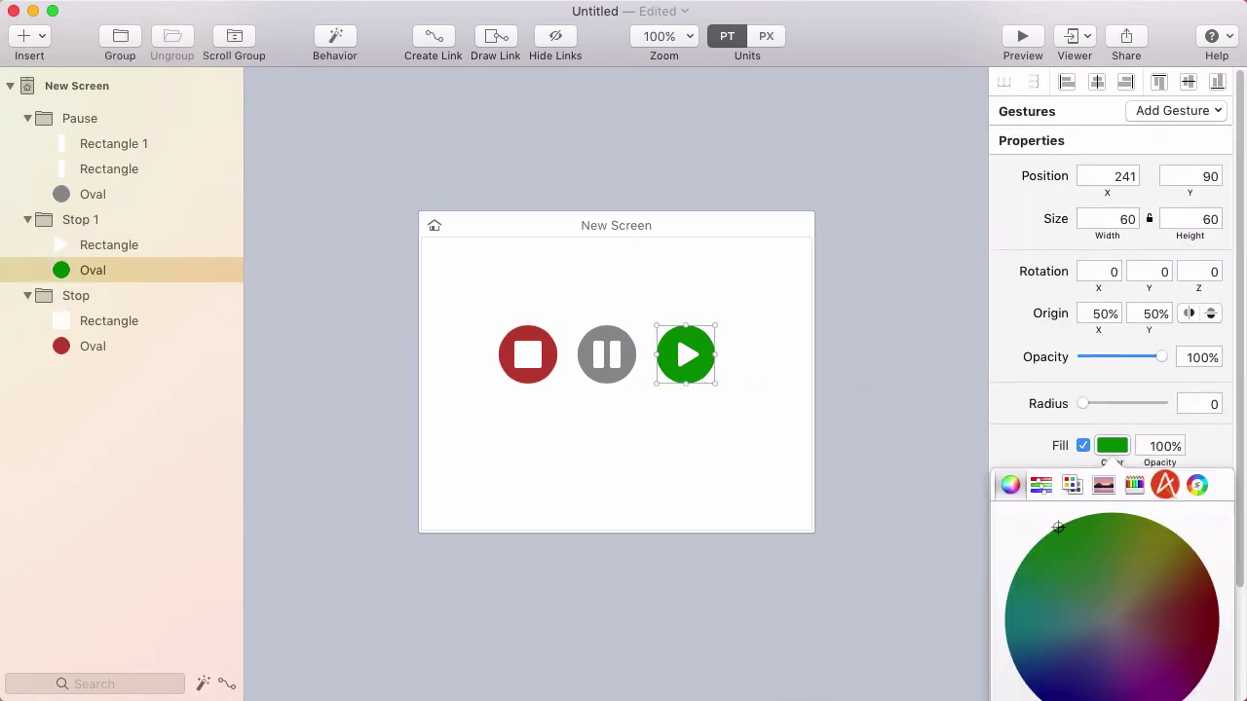
pyautogui.moveTo(1082, 698); pyautogui.dragTo(1121, 697)
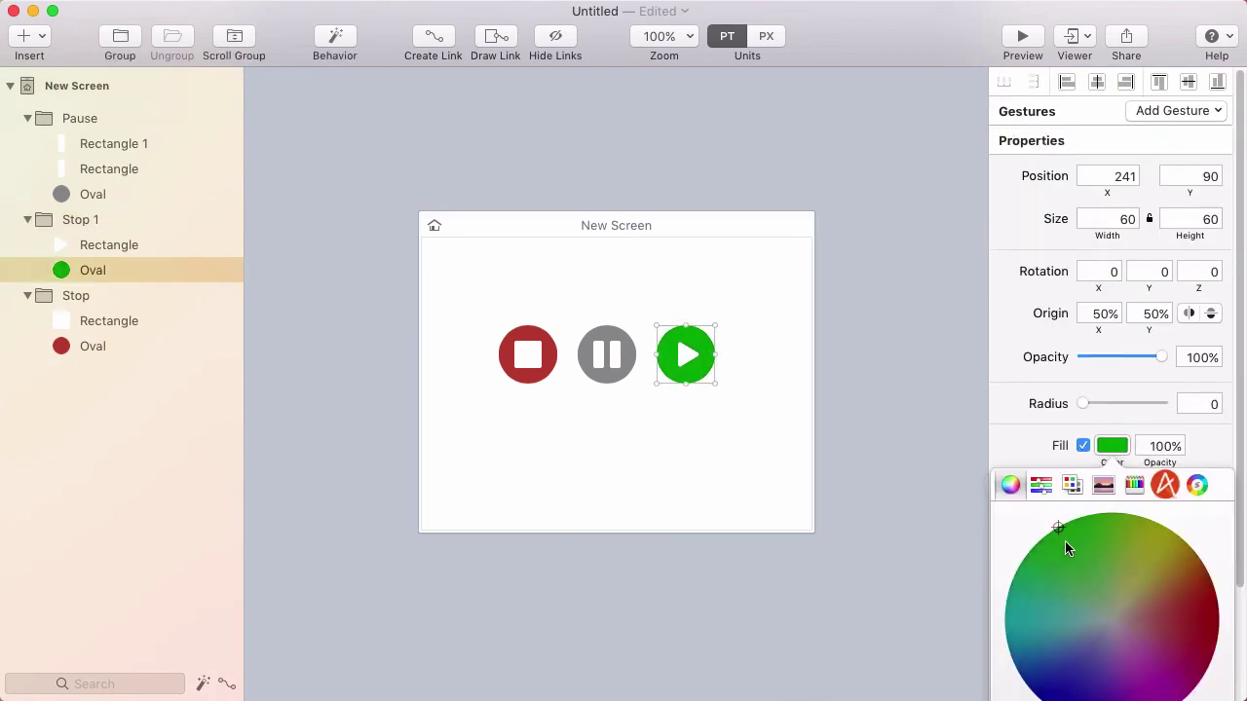
pyautogui.click(1082, 563)
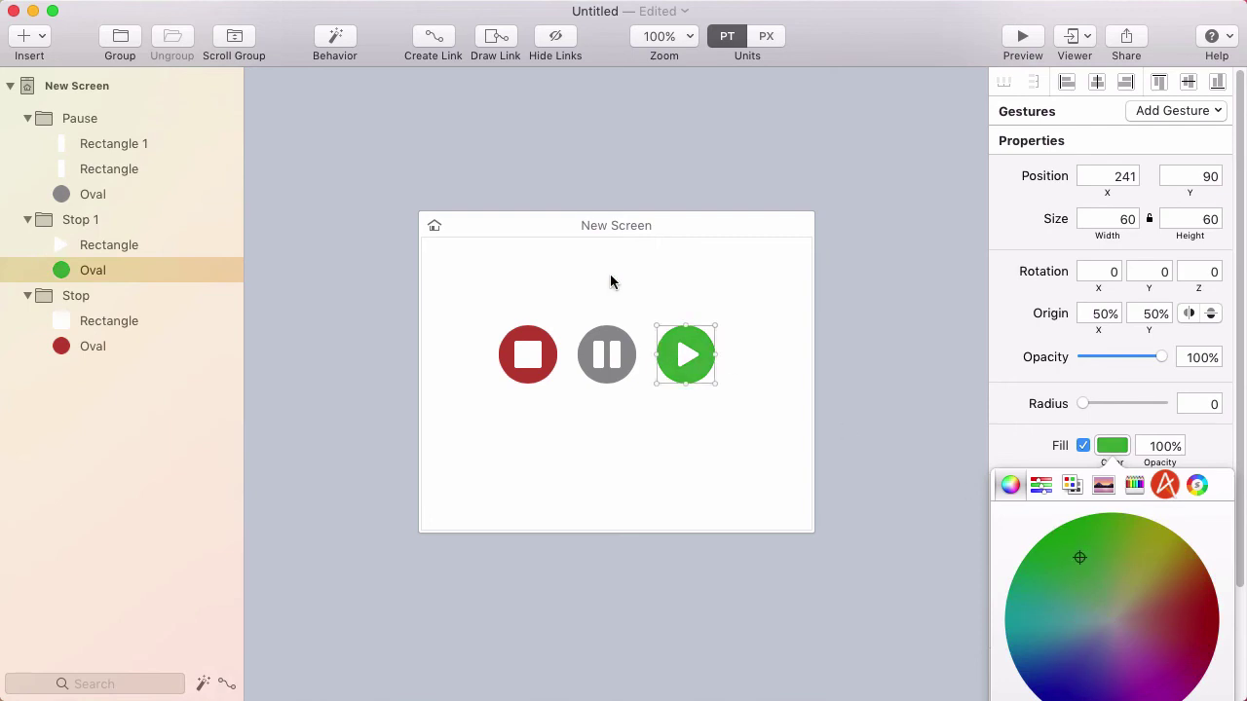
# - Tint the pause circle a cool blue-grey slate
pyautogui.click(611, 343)
pyautogui.doubleClick(615, 338)
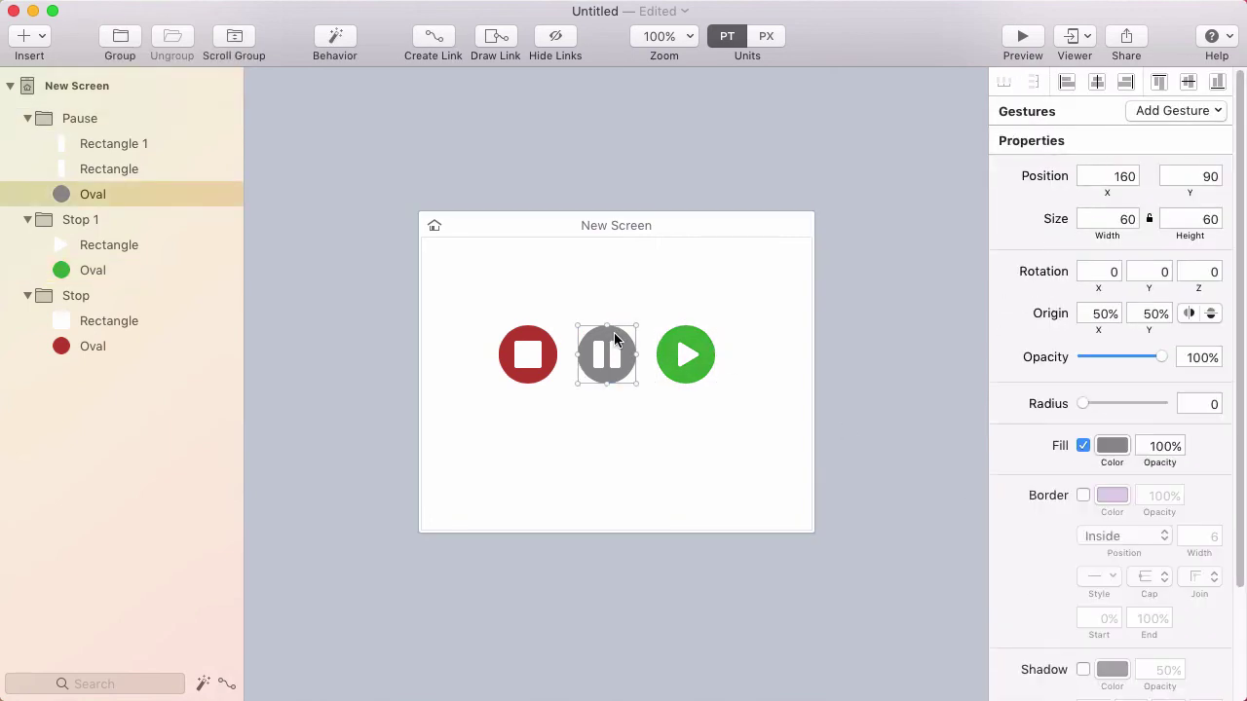
pyautogui.click(1119, 453)
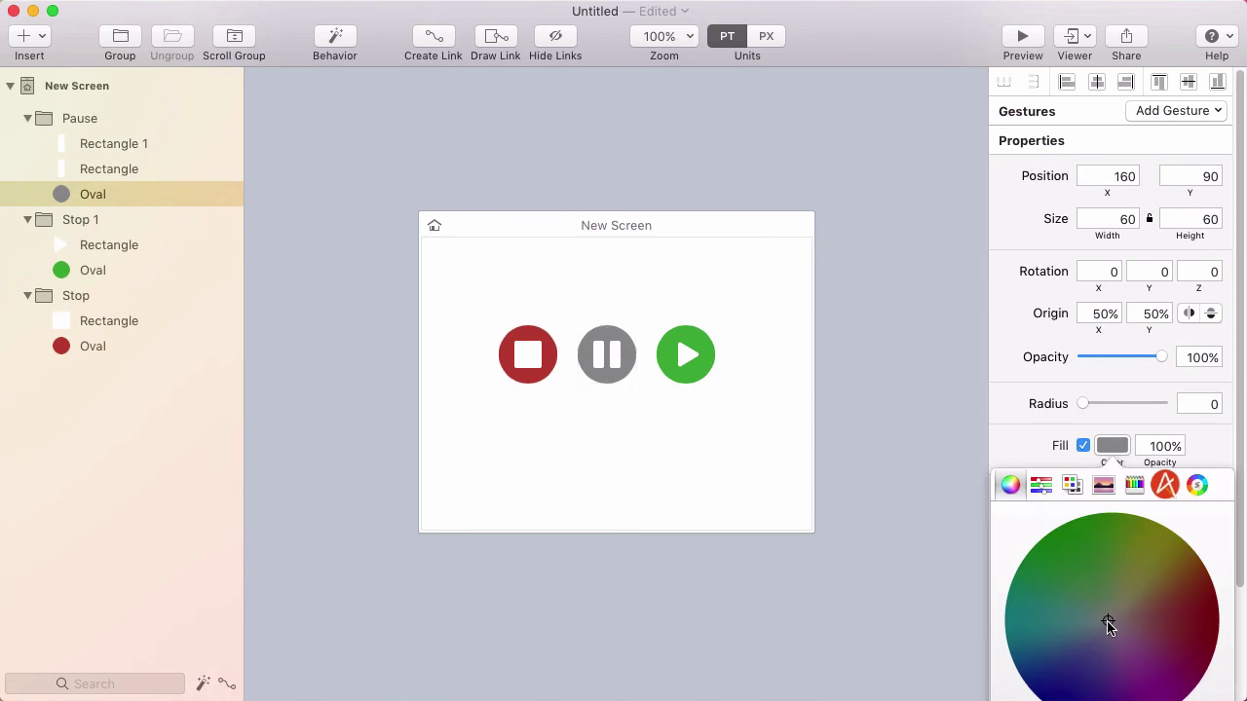
pyautogui.moveTo(1108, 624); pyautogui.dragTo(1098, 633)
pyautogui.click(744, 285)
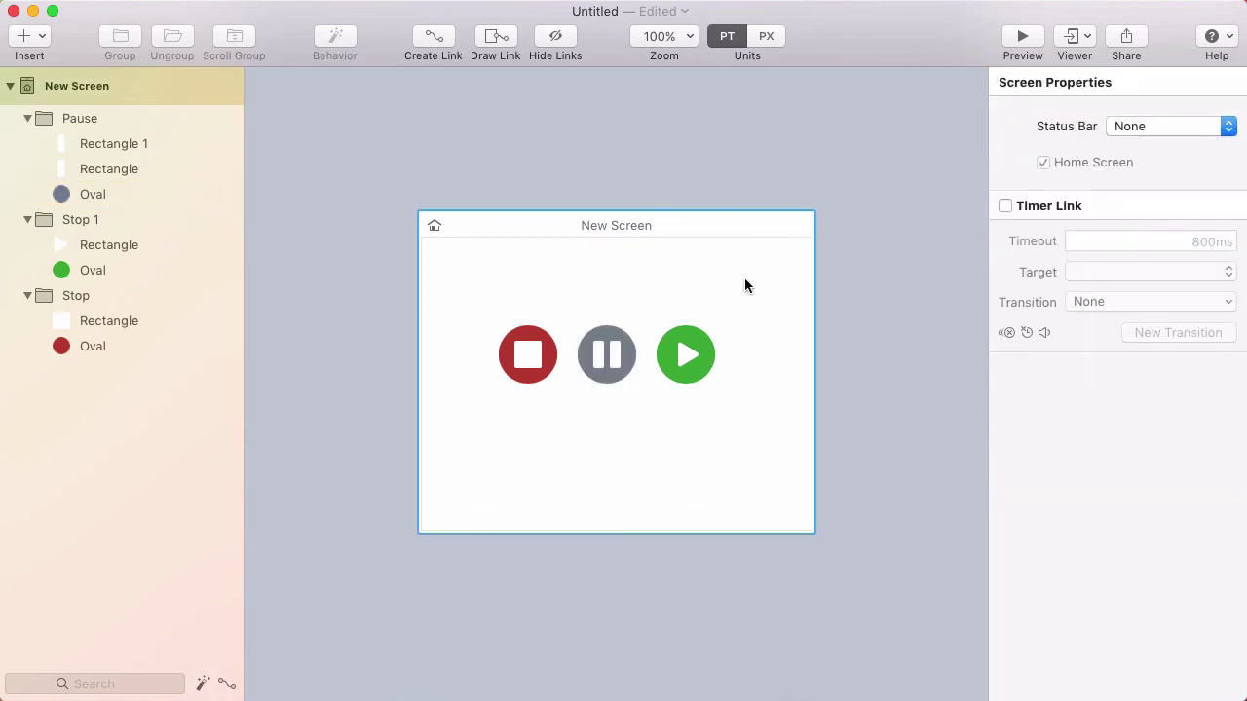
pyautogui.click(745, 281)
pyautogui.click(747, 279)
pyautogui.click(770, 260)
pyautogui.click(761, 261)
# - Select the Stop, Pause and Stop 1 groups and align them to the horizontal centre of the screen
pyautogui.moveTo(457, 278); pyautogui.dragTo(696, 393)
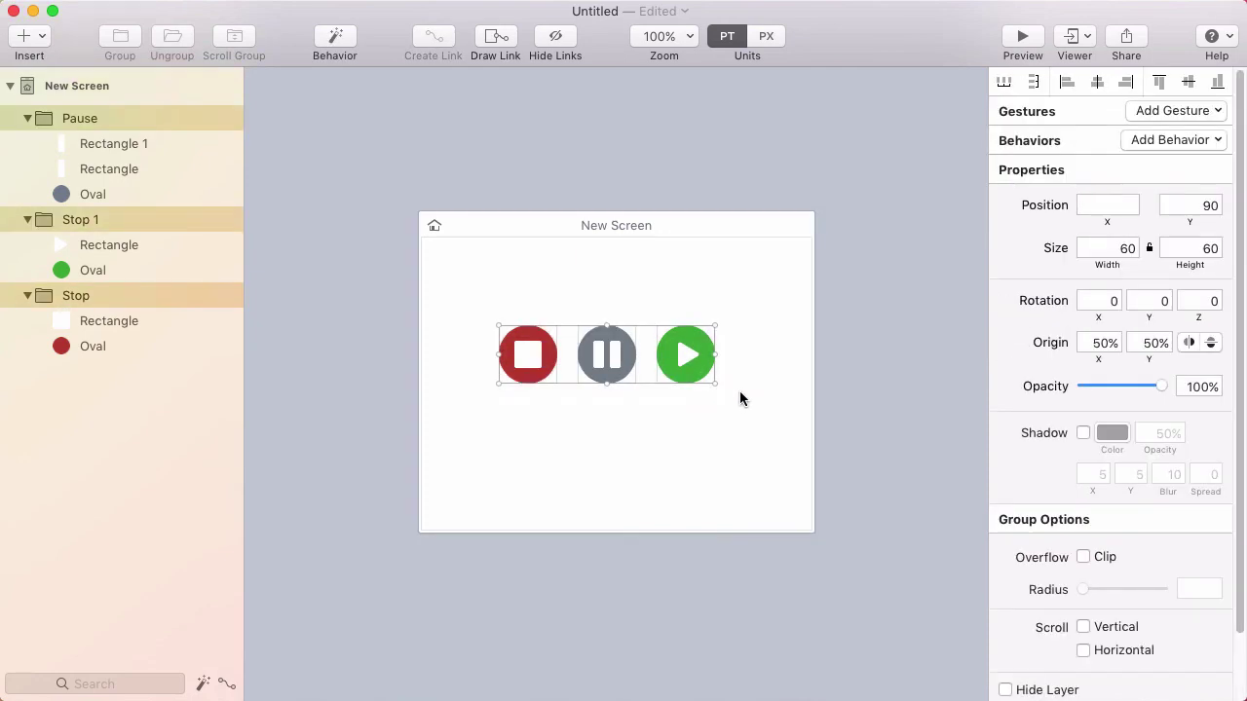
pyautogui.click(1096, 82)
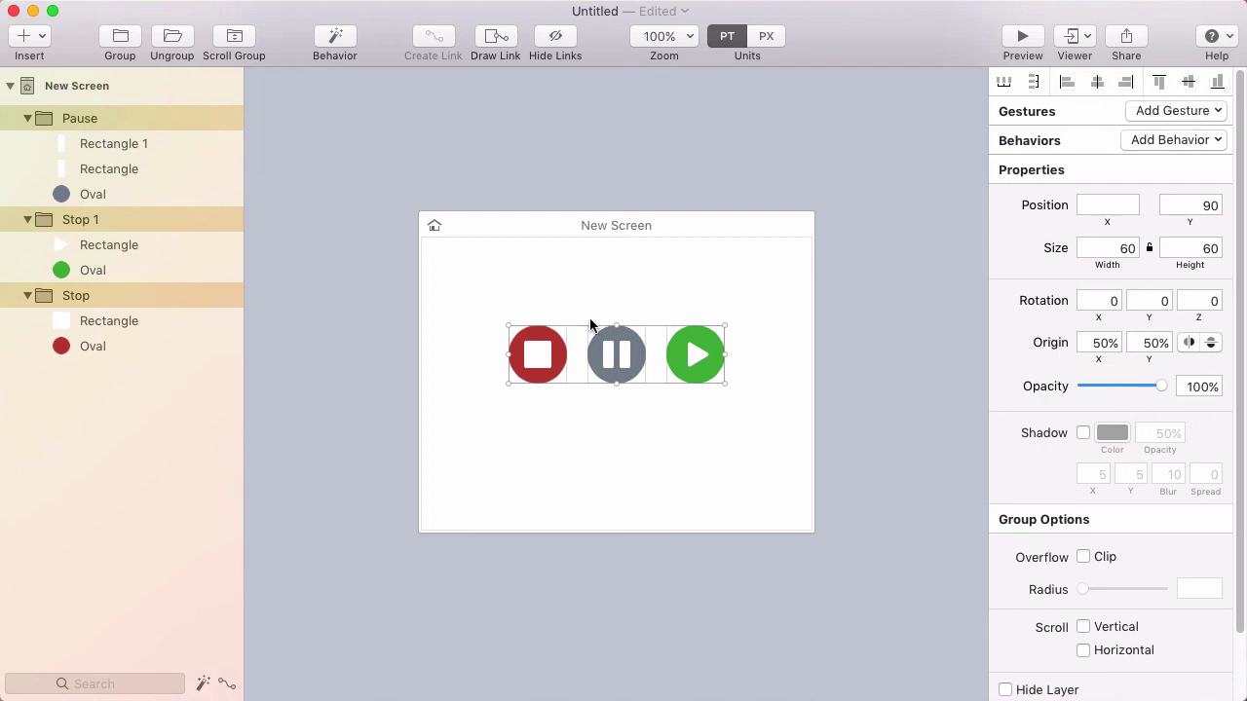
# - Rename the third button group 'Stop 1' to 'Play' in the layers list
pyautogui.click(673, 433)
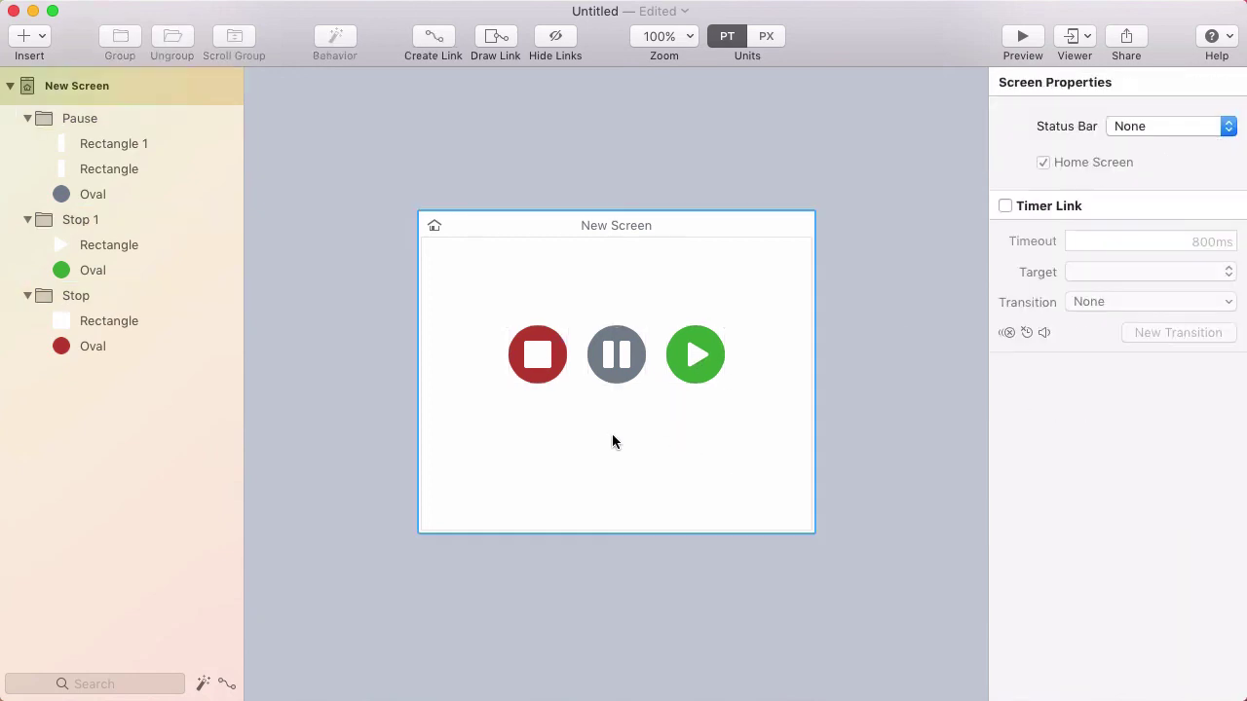
pyautogui.click(81, 223)
pyautogui.click(93, 222)
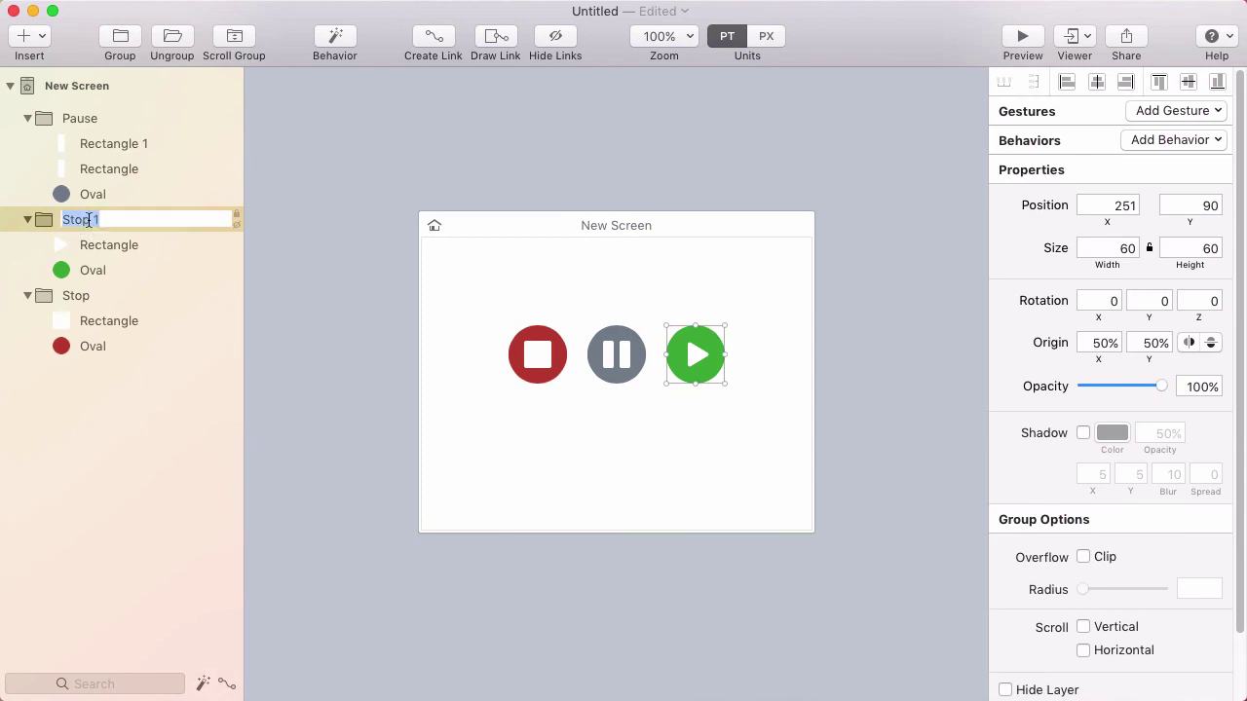
pyautogui.write('Play')
pyautogui.click(710, 272)
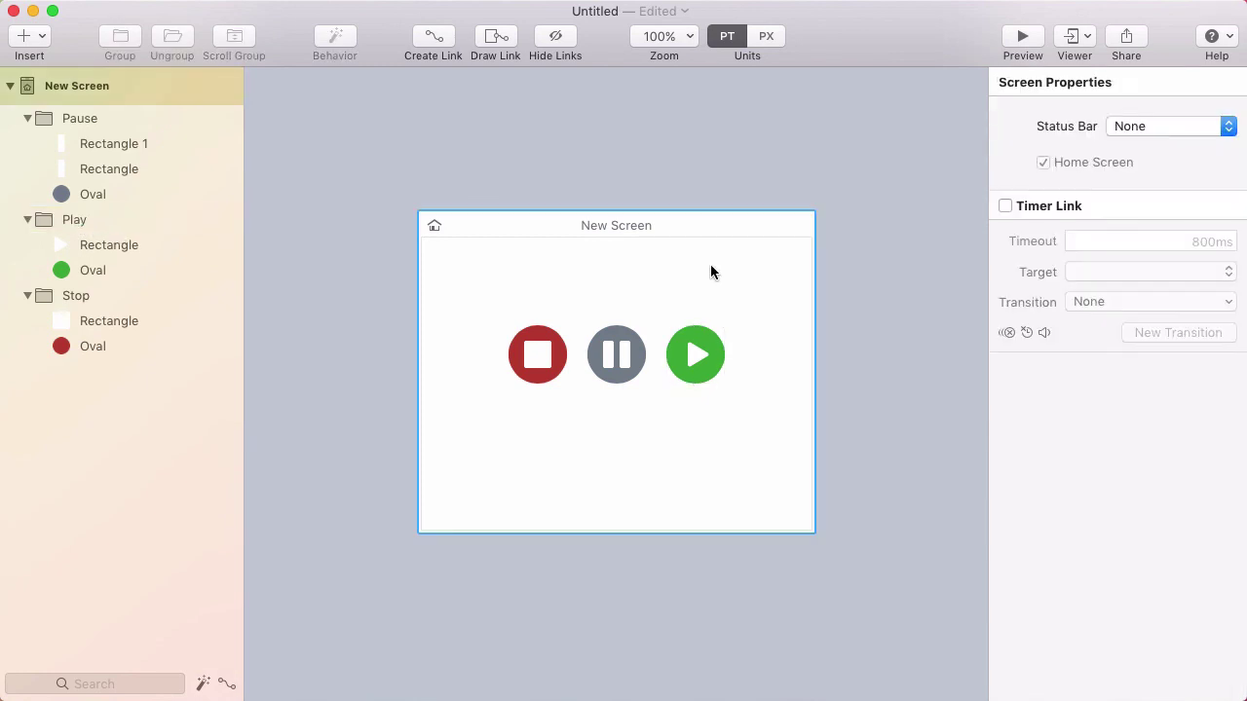